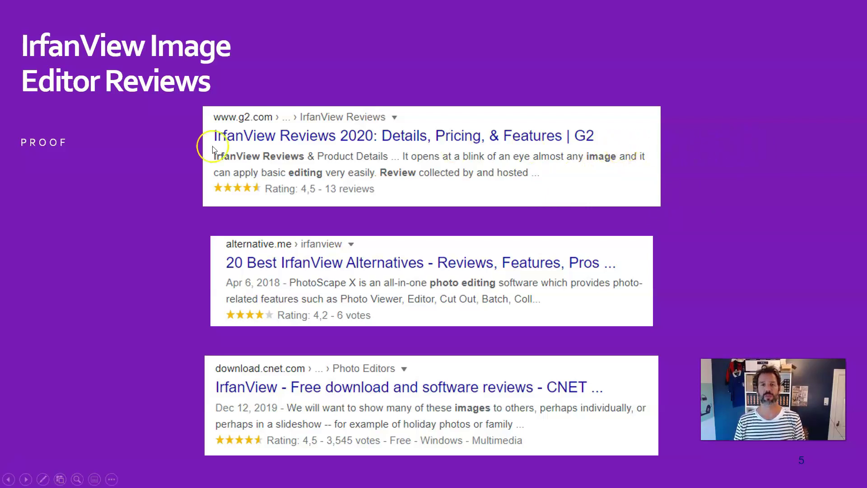
left_click(792, 149)
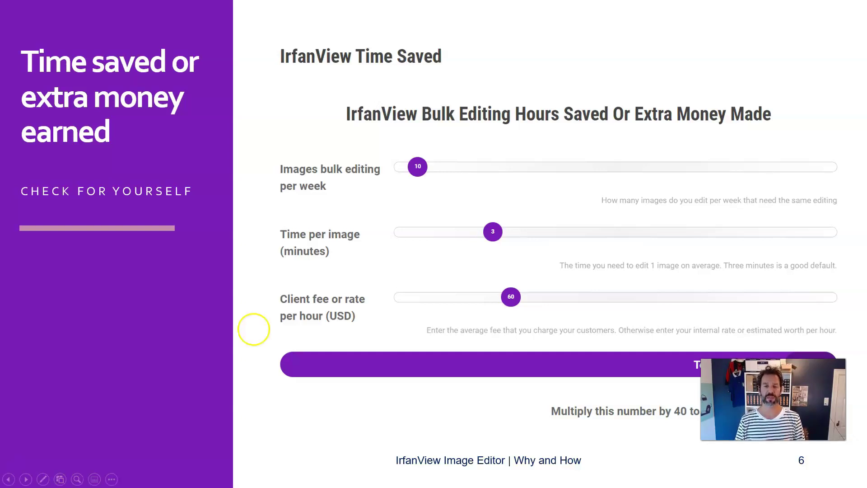
mouse_move(623, 479)
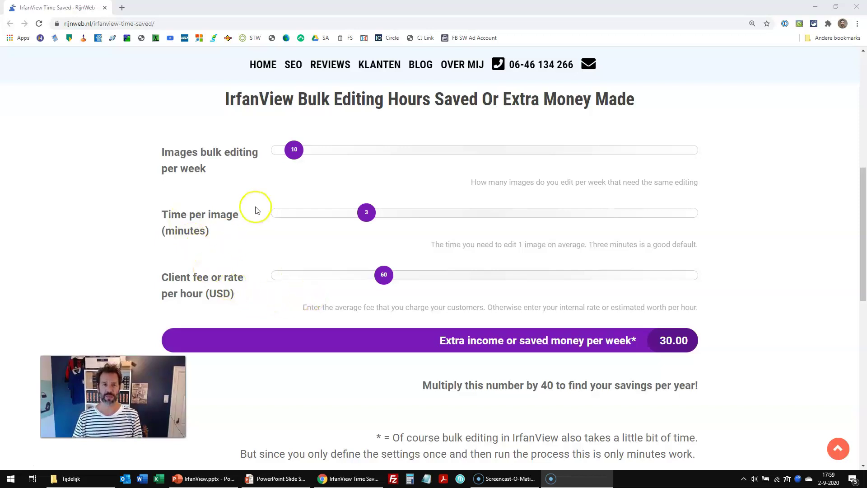
In the bulk editing savings calculator, set the images per week to 100 and the client fee to 30 USD per hour.
left_click(294, 150)
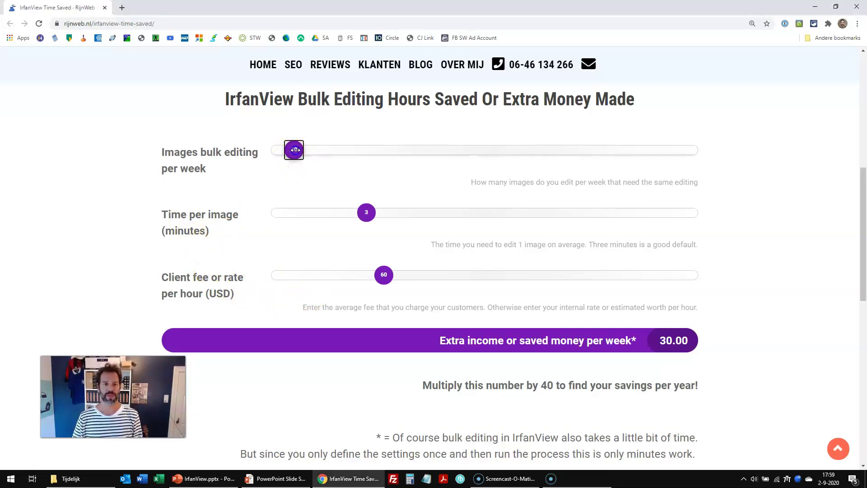
left_click(567, 483)
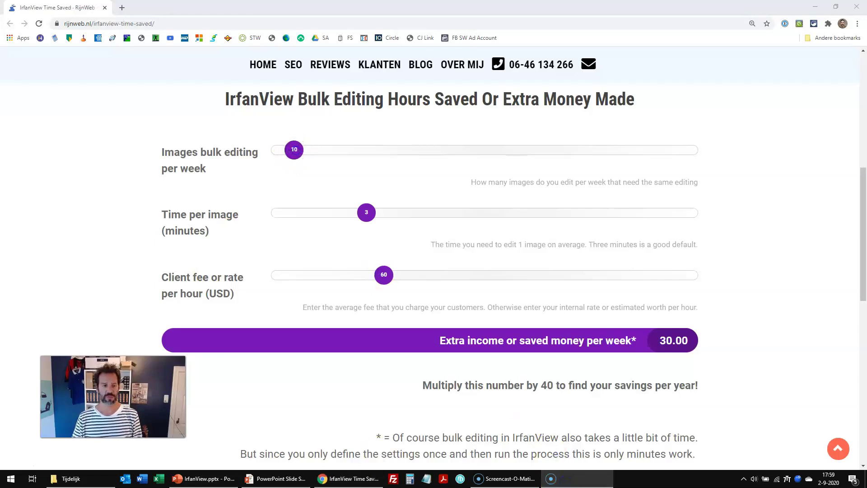
left_click_drag(113, 397, 90, 402)
left_click_drag(294, 150, 701, 156)
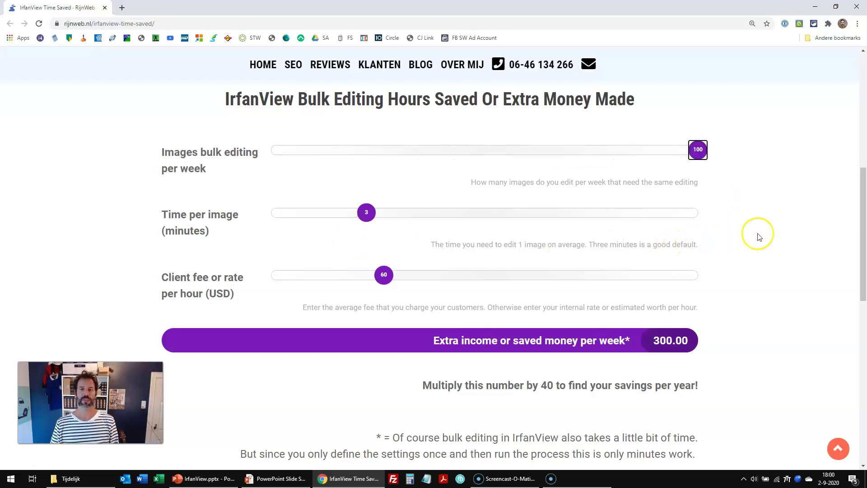
left_click_drag(384, 276, 317, 278)
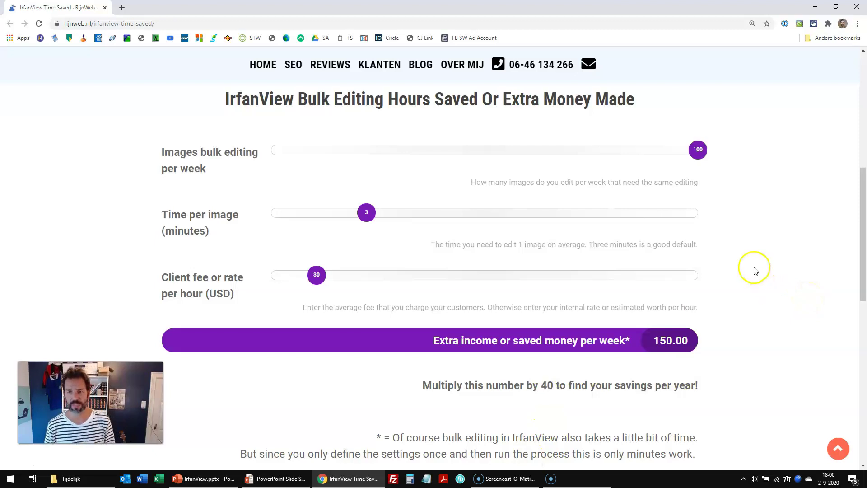
Set the calculator's images per week to 10 and the client fee to 60 USD per hour.
left_click_drag(698, 149, 295, 150)
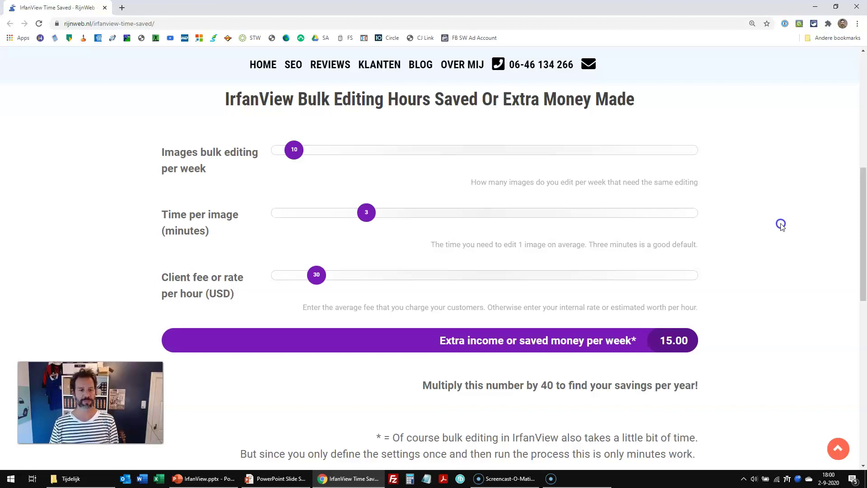
left_click_drag(316, 275, 384, 276)
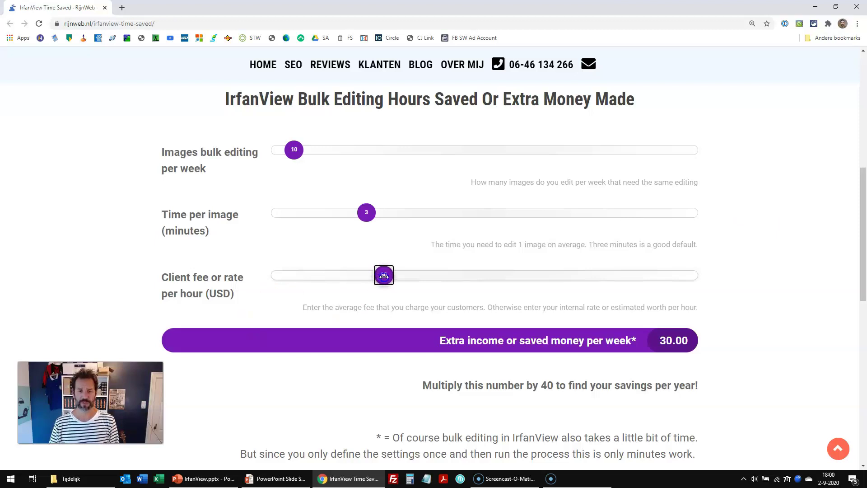
left_click(382, 278)
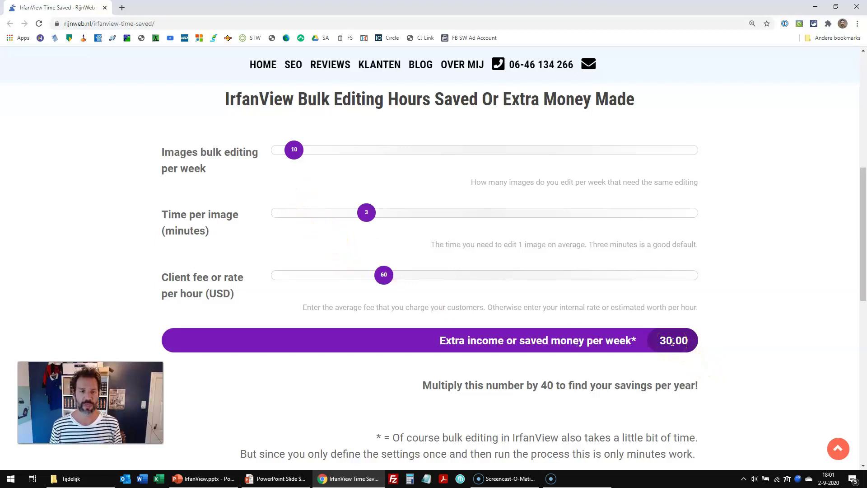
left_click(737, 289)
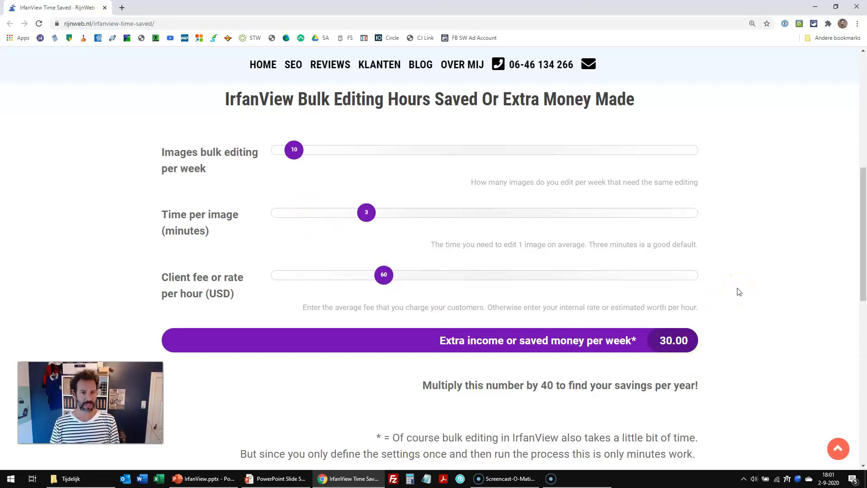
Raise the number of bulk-edited images per week to 50 in the savings calculator.
left_click_drag(294, 150, 382, 168)
left_click(764, 259)
left_click_drag(388, 152, 474, 170)
left_click(778, 267)
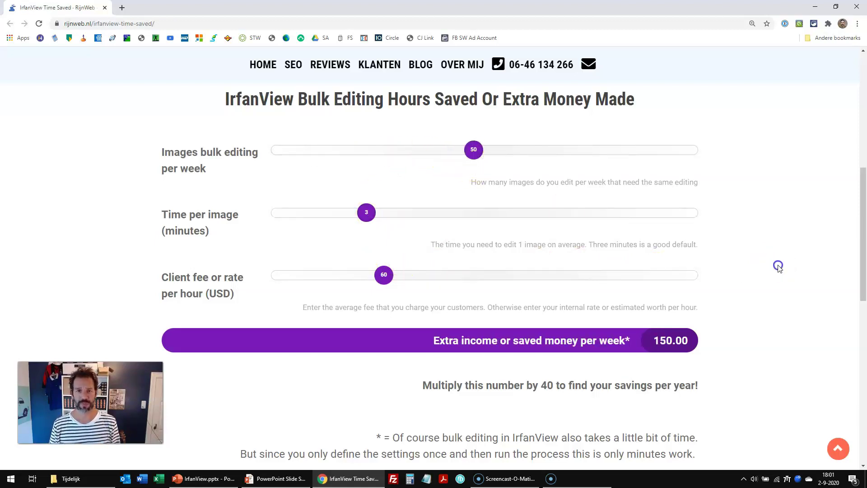
Set the calculator's time per image to 2 minutes and the client fee to 30 USD per hour.
left_click_drag(372, 212, 329, 213)
left_click(709, 261)
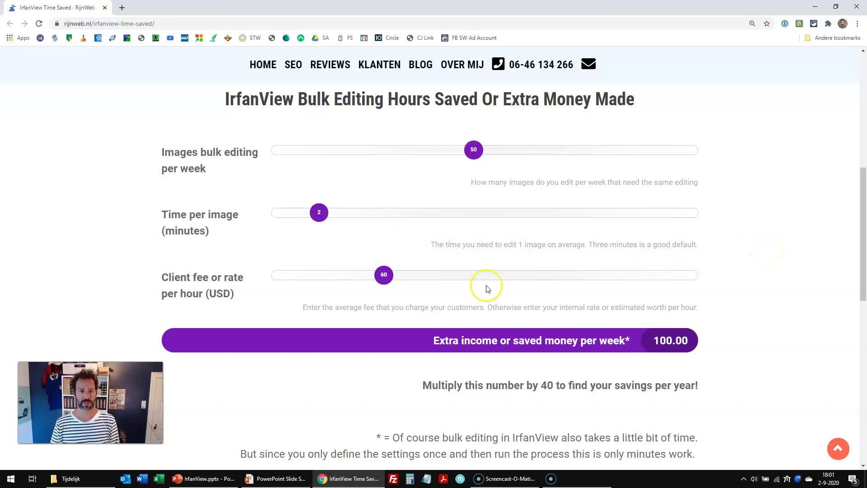
left_click_drag(380, 274, 322, 285)
left_click(780, 282)
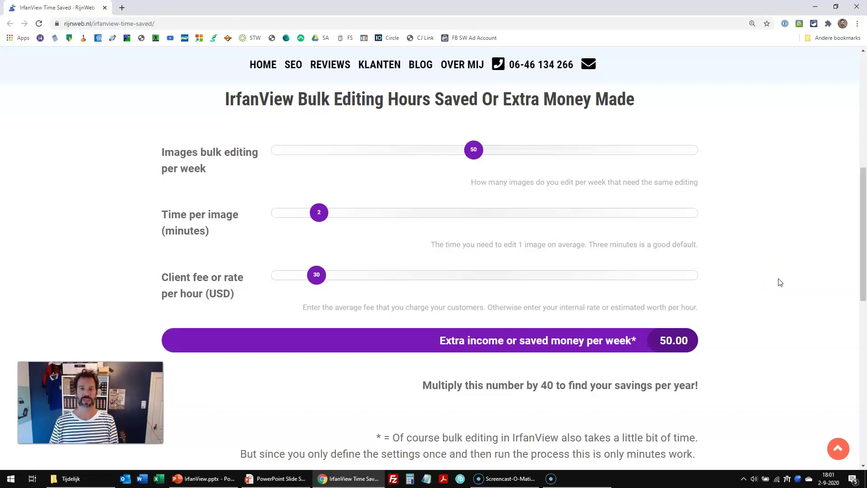
Return to the PowerPoint slide show, then bring up the Tijdelijk folder in File Explorer.
left_click(254, 482)
left_click(140, 353)
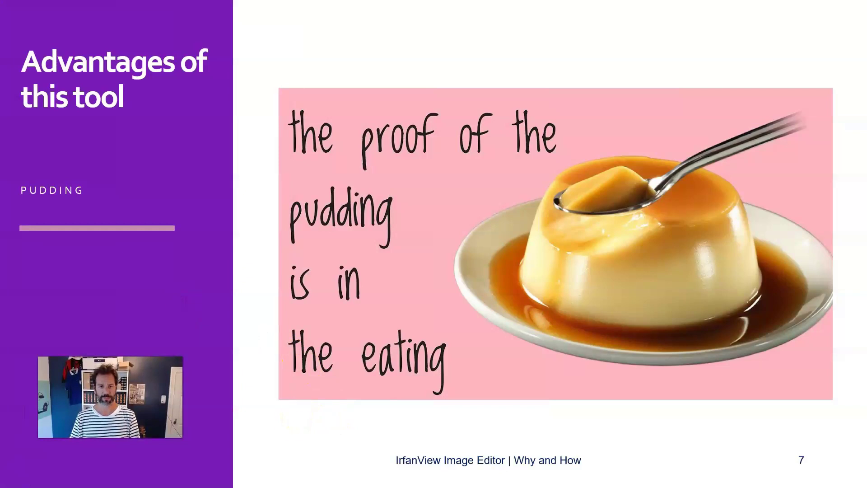
key("super")
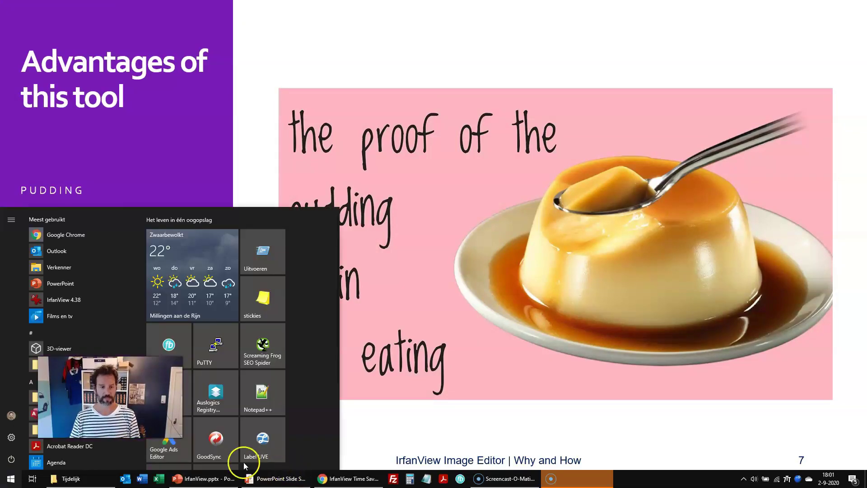
left_click(94, 480)
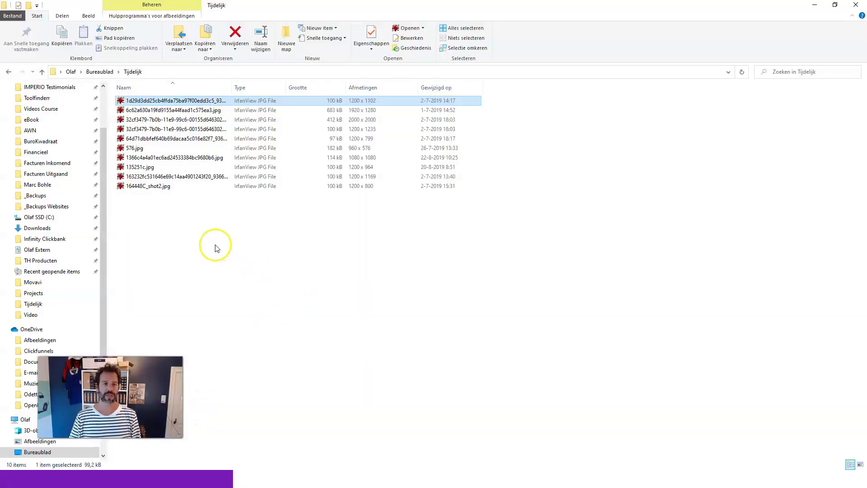
Open the first JPG image of the Tijdelijk folder in IrfanView.
left_click(216, 248)
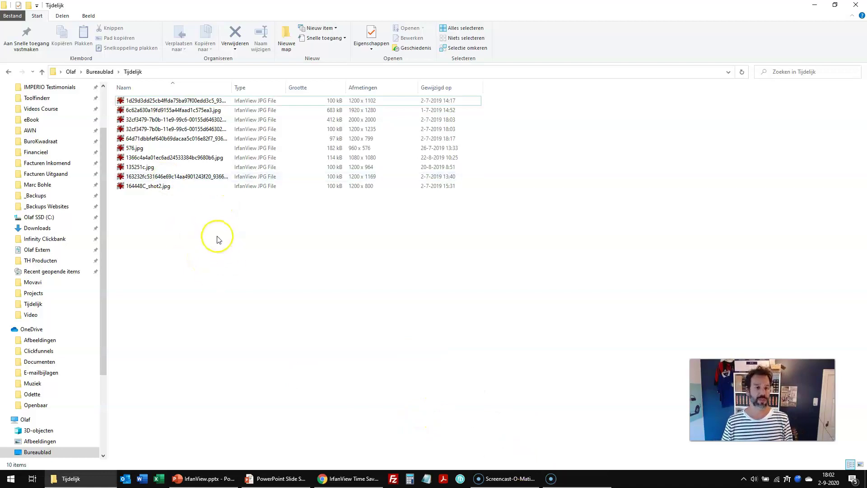
left_click(366, 104)
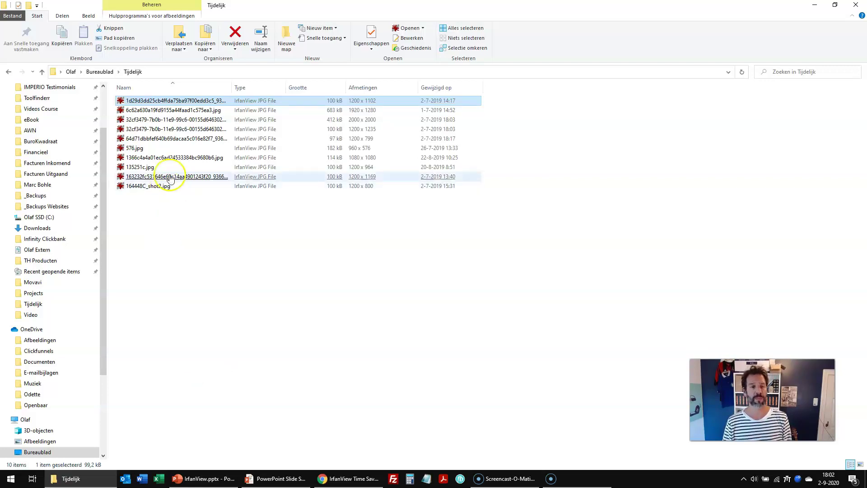
double_click(182, 105)
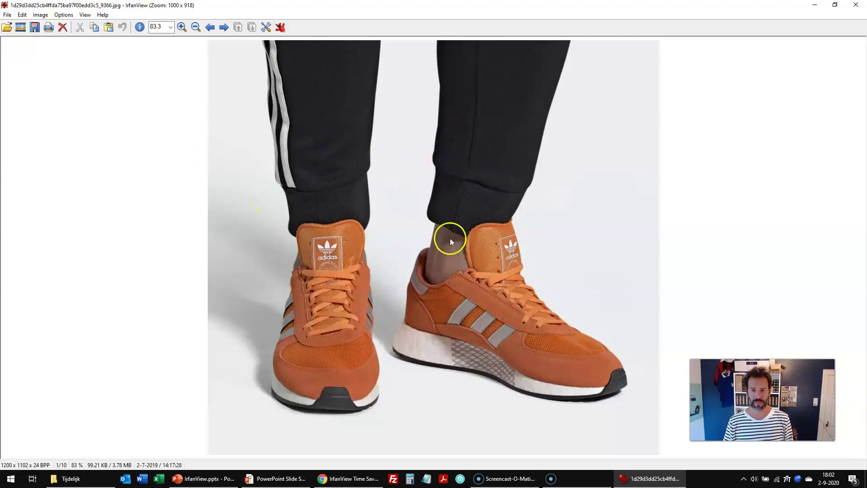
left_click(7, 15)
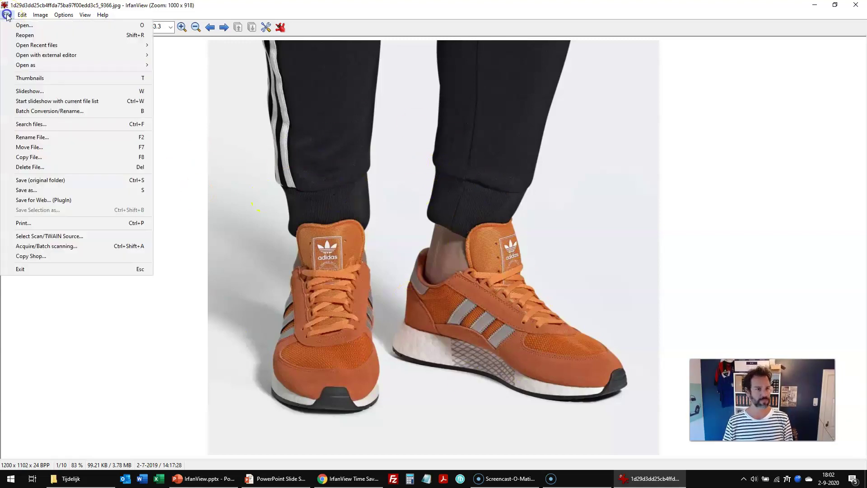
mouse_move(16, 17)
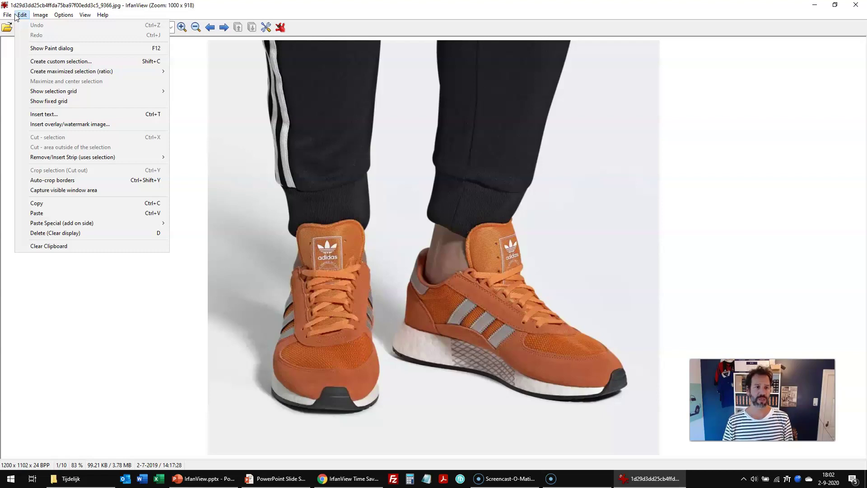
left_click(41, 15)
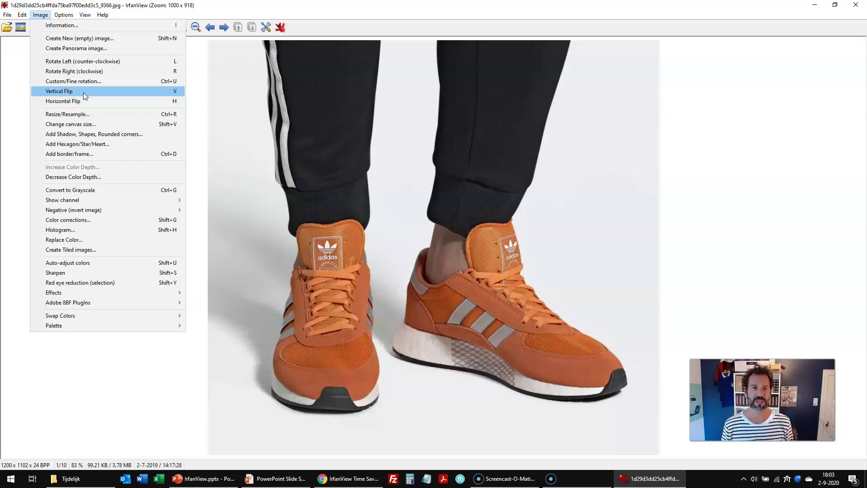
left_click(685, 98)
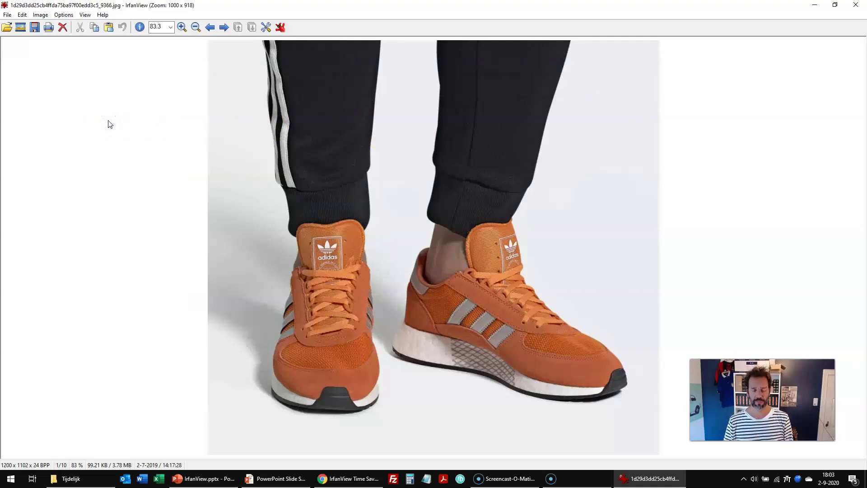
left_click(114, 109)
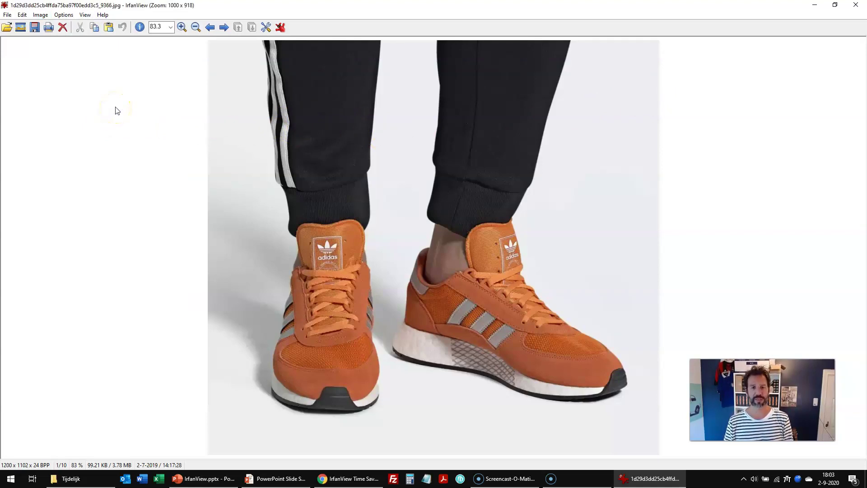
Open the batch conversion dialog and add the first image, with the orange sneakers, to the input files.
key("b")
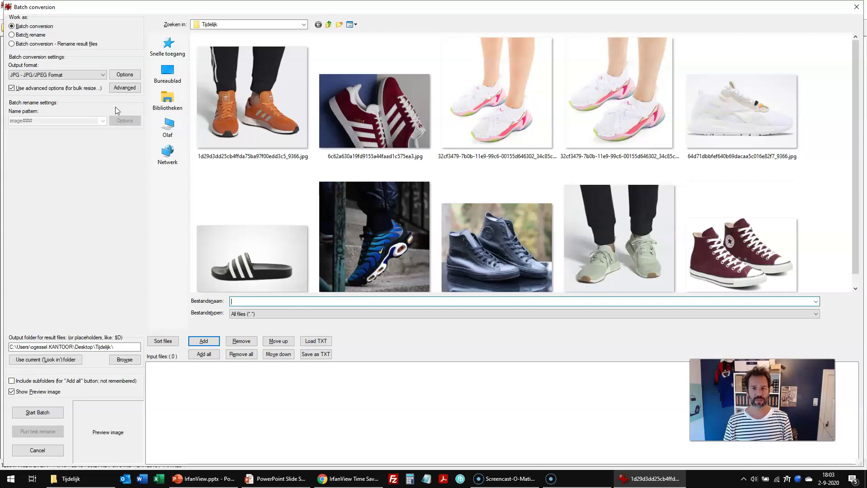
left_click_drag(696, 358, 707, 369)
left_click(858, 188)
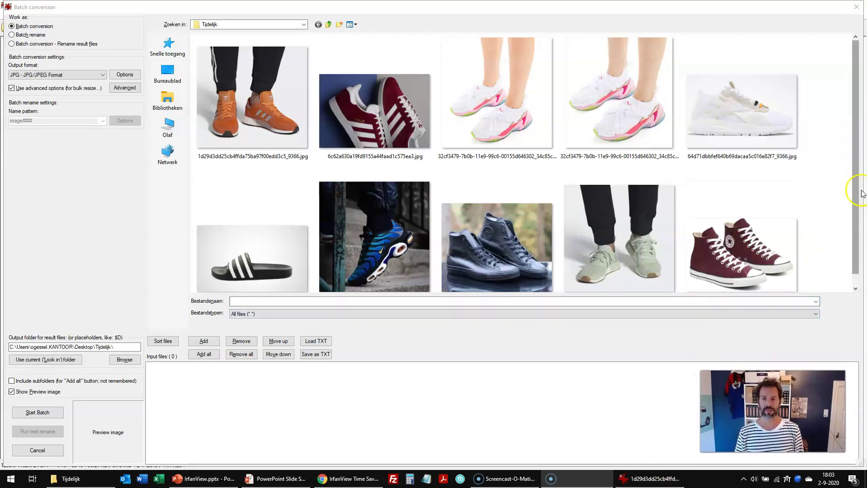
scroll(856, 171, "down", 1)
scroll(841, 177, "up", 1)
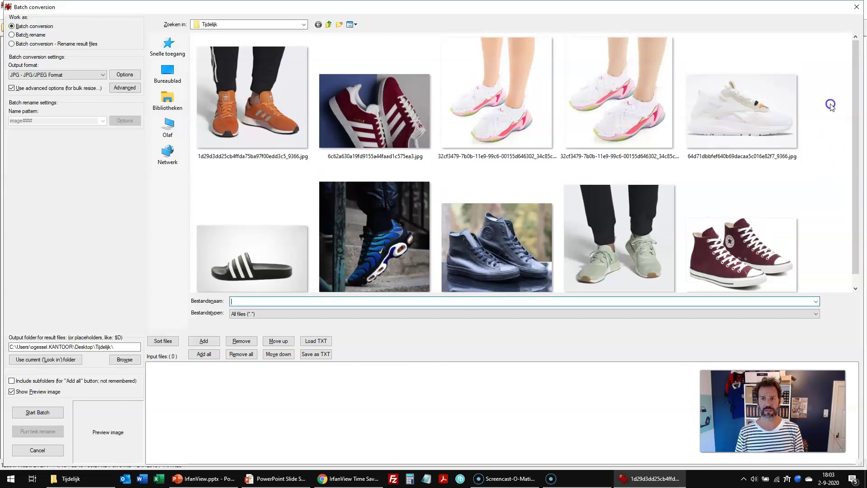
left_click(821, 185)
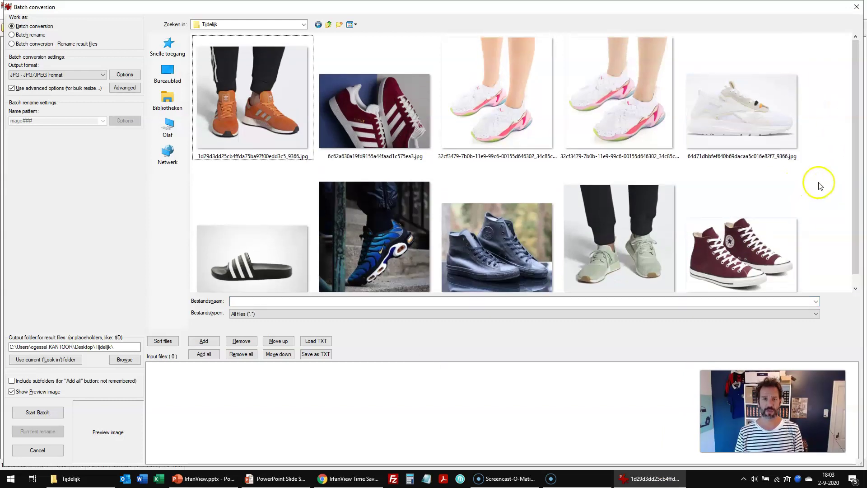
left_click_drag(262, 106, 254, 397)
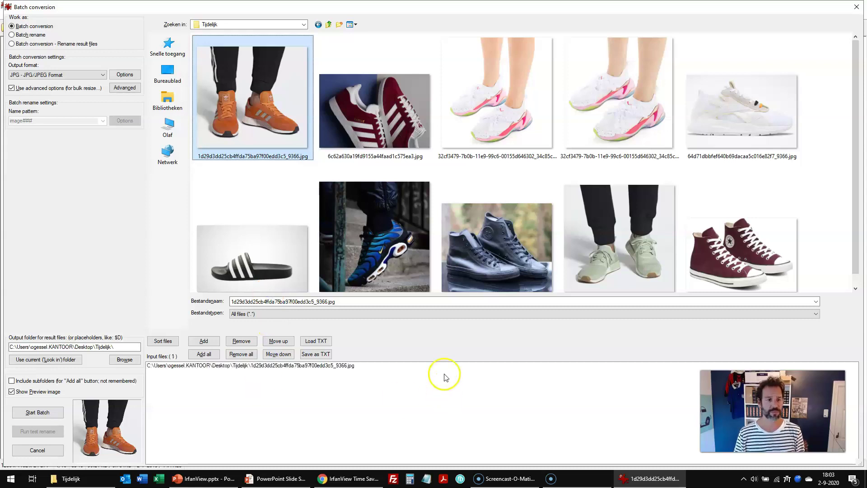
Use the current Tijdelijk folder as the output folder and open the advanced batch options.
left_click(36, 361)
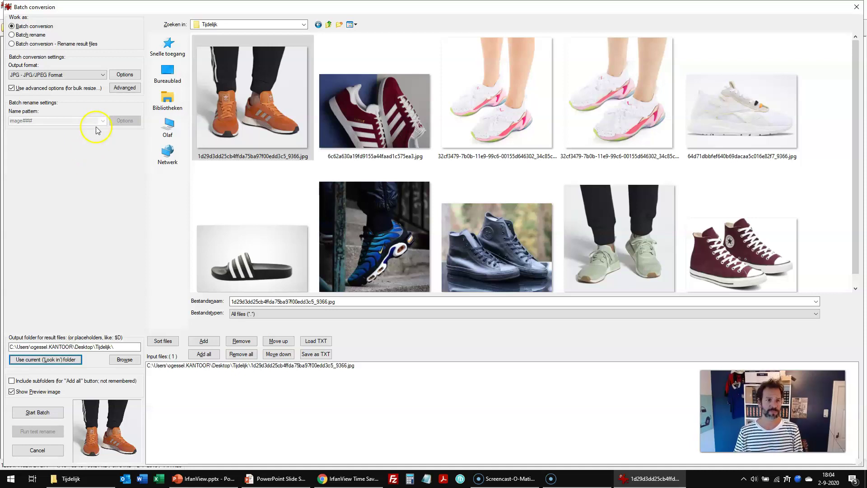
left_click(125, 91)
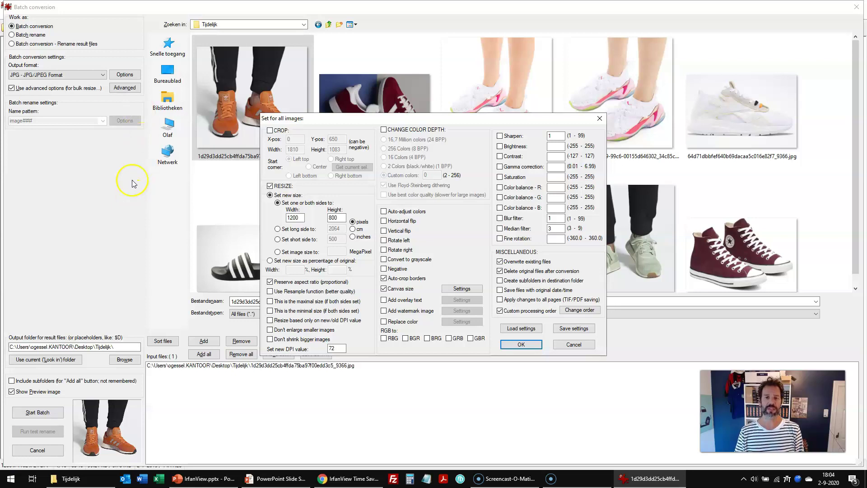
left_click_drag(372, 121, 383, 80)
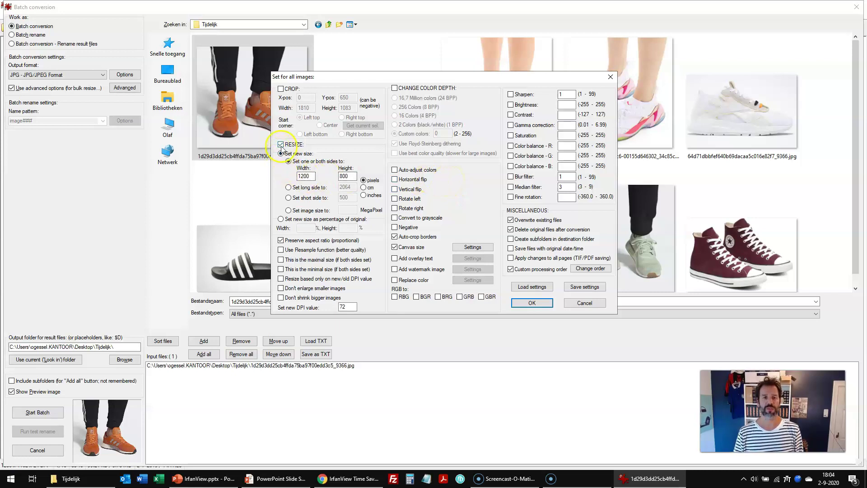
left_click(348, 176)
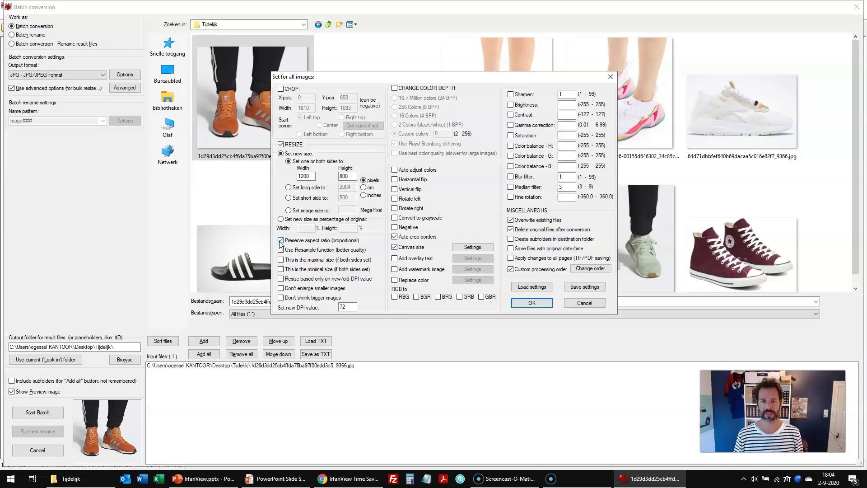
left_click(395, 245)
left_click(396, 247)
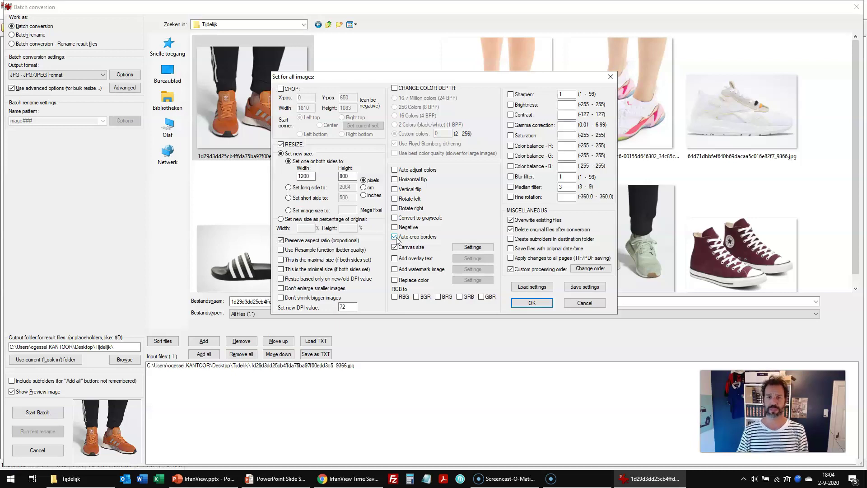
left_click(400, 247)
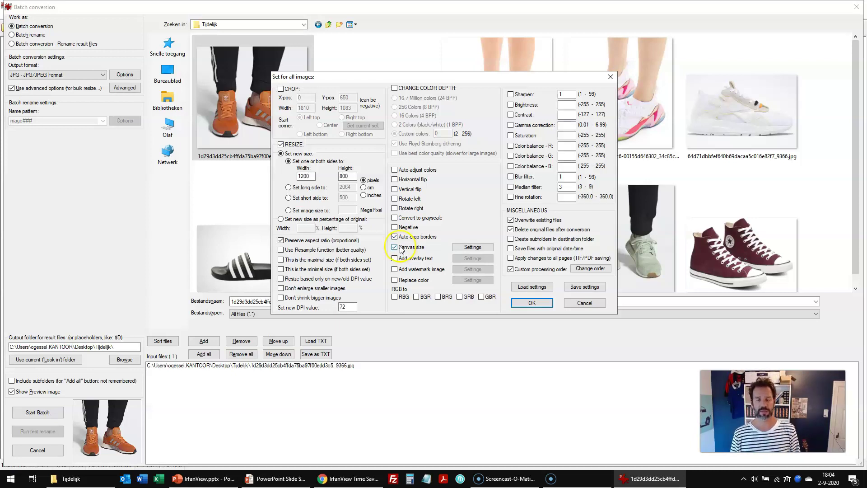
Check the 1200 by 800 centred canvas size settings in the advanced batch options, leaving them without changes.
left_click(473, 247)
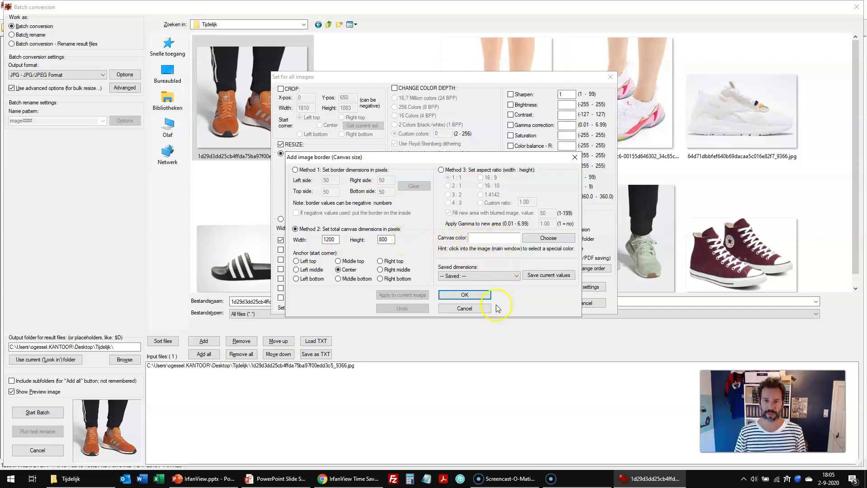
left_click(464, 308)
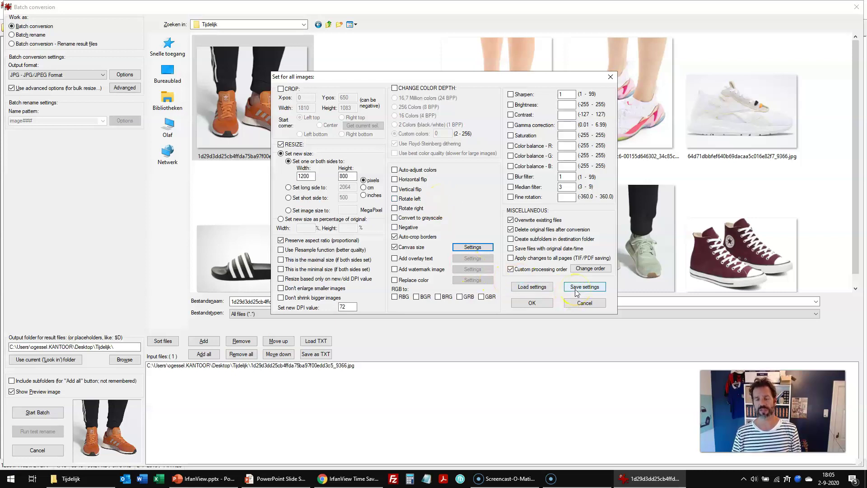
left_click(580, 304)
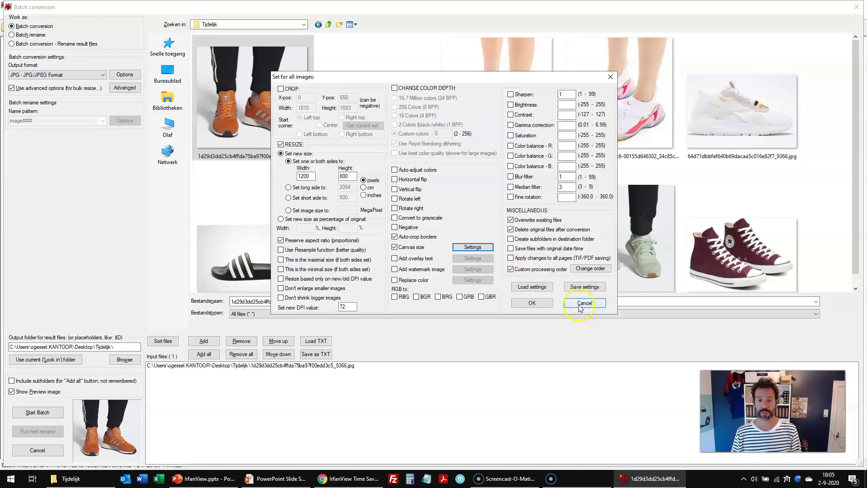
Load the saved batch settings from _NL_Sneakerwijzer 1200 x 800 Geen Watermerk.ini.
left_click(528, 290)
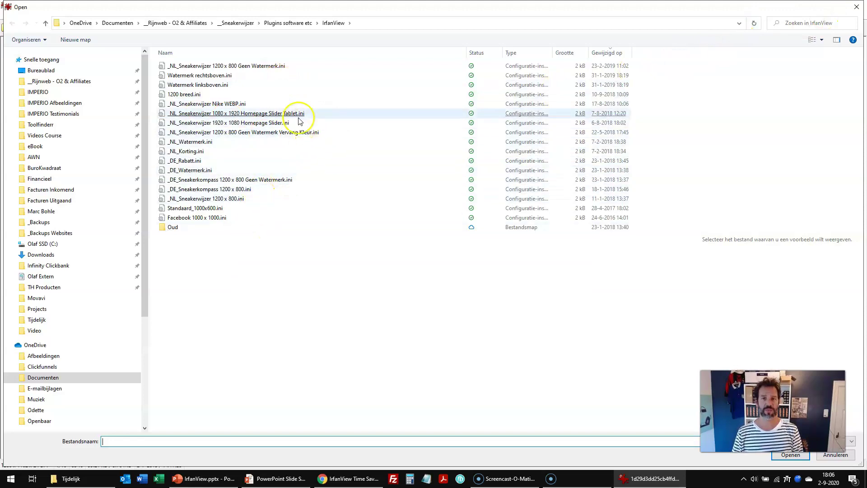
left_click(221, 67)
double_click(221, 67)
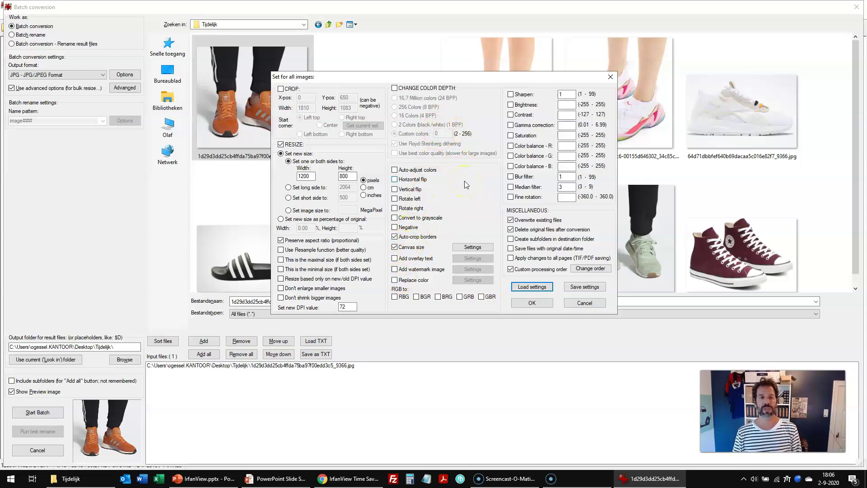
Review the custom processing order of auto-crop borders, resize and canvas size, with its window moved clear of the options.
left_click(591, 270)
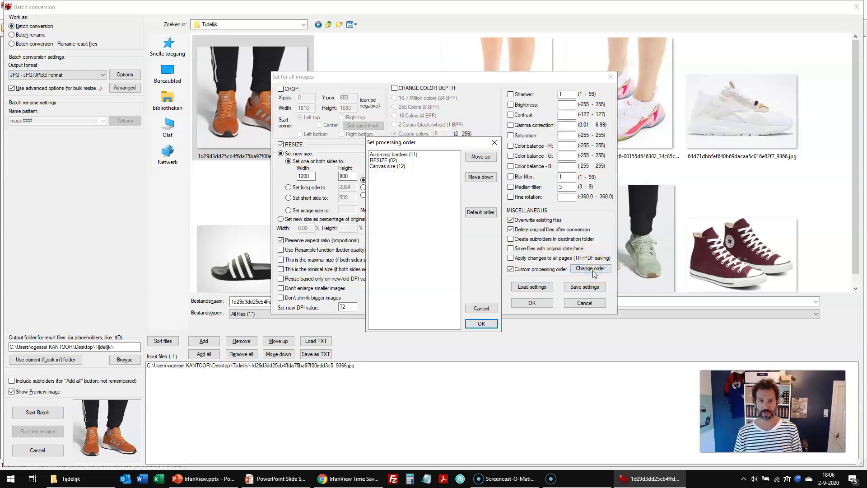
left_click_drag(451, 143, 702, 128)
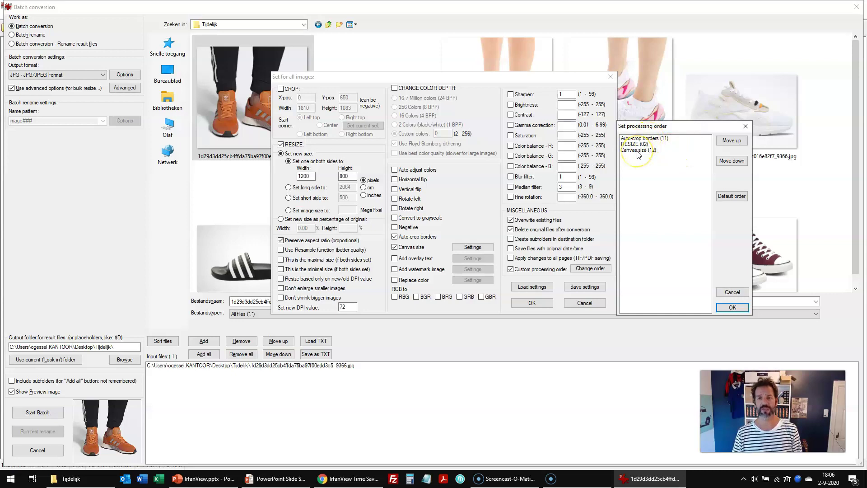
left_click(649, 202)
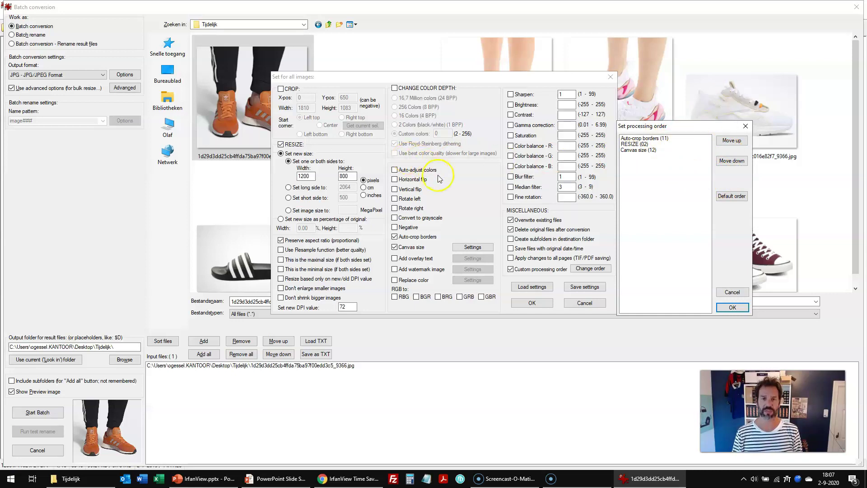
left_click(732, 307)
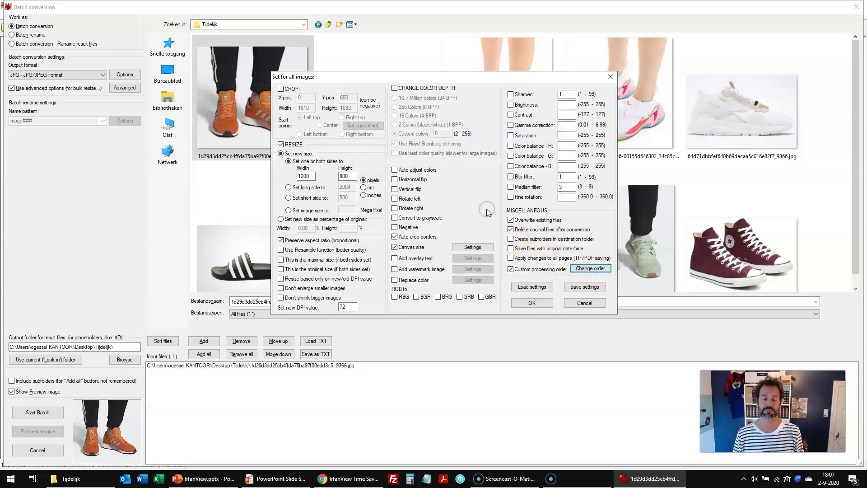
Dismiss the advanced options, run the batch conversion on the orange sneakers image and exit the batch.
left_click(583, 303)
left_click(244, 354)
left_click(223, 365)
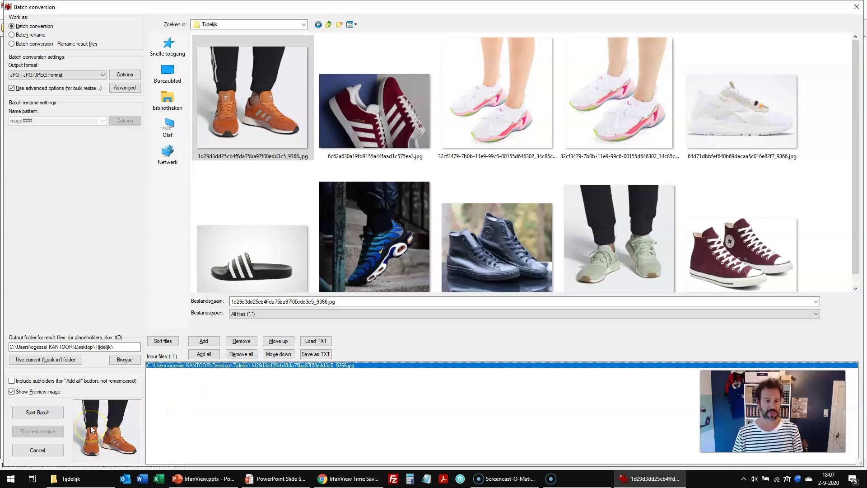
left_click(40, 412)
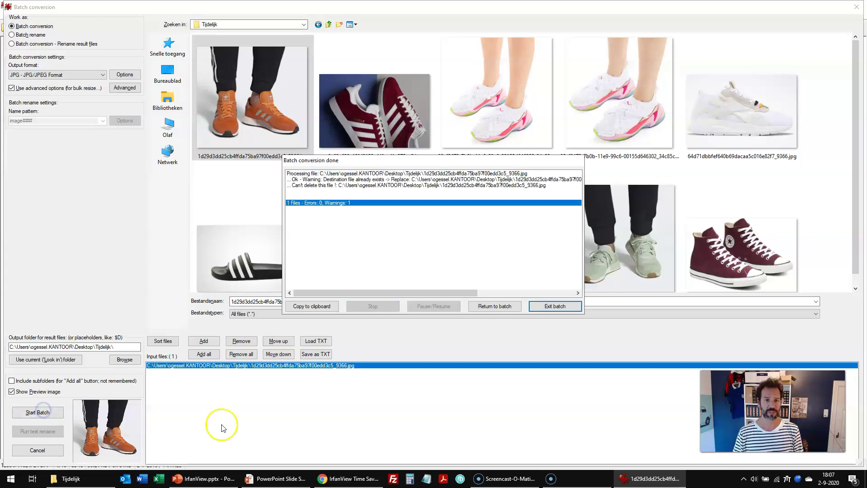
left_click(552, 306)
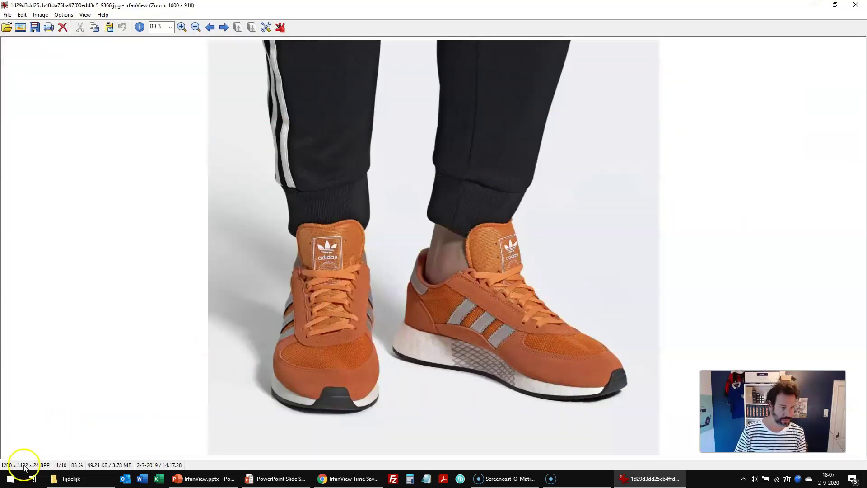
Reopen the converted orange sneakers image from the Tijdelijk folder and outline its full canvas to inspect the added borders.
left_click(856, 5)
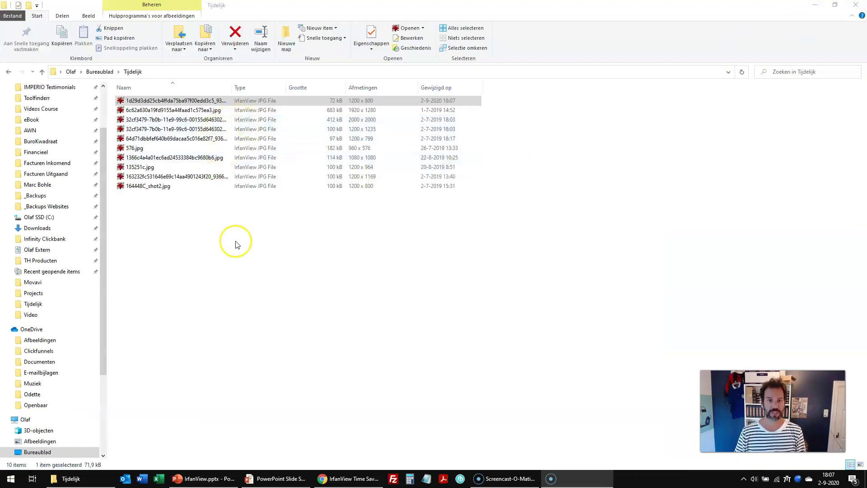
double_click(200, 100)
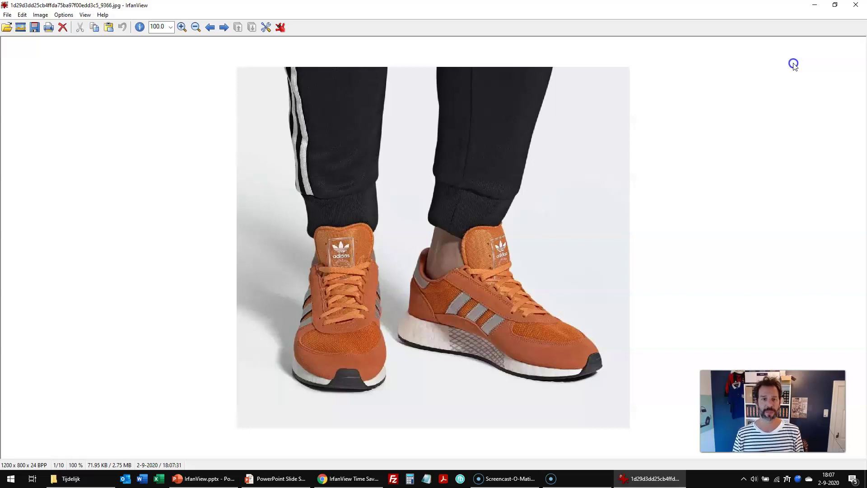
left_click(96, 407)
left_click_drag(163, 67, 656, 402)
left_click_drag(757, 455, 757, 455)
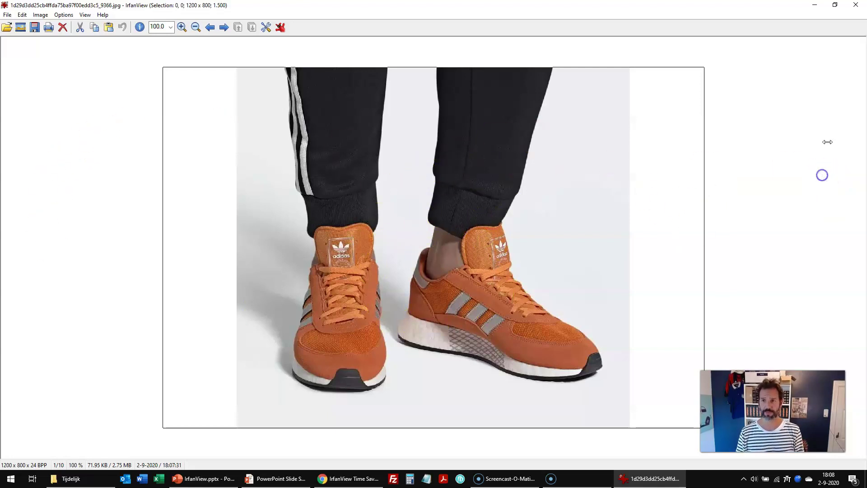
key("Escape")
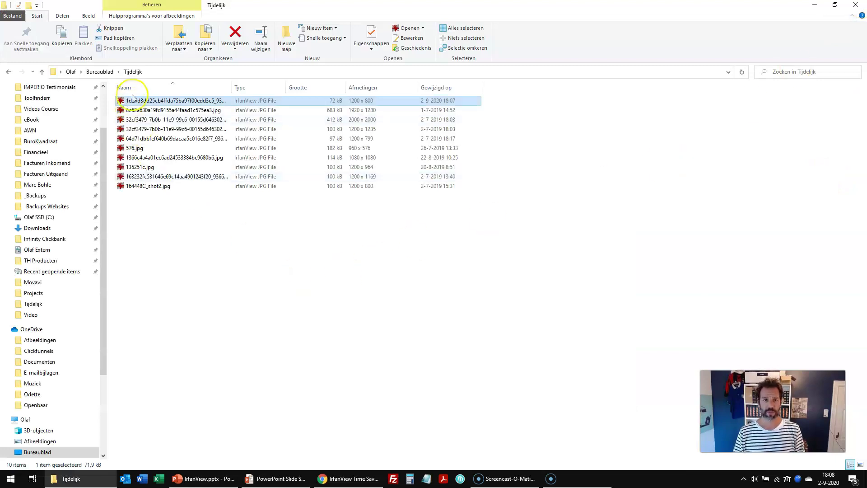
Reopen the first image and its batch conversion dialog, and add all images of the Tijdelijk folder to the input files.
double_click(167, 100)
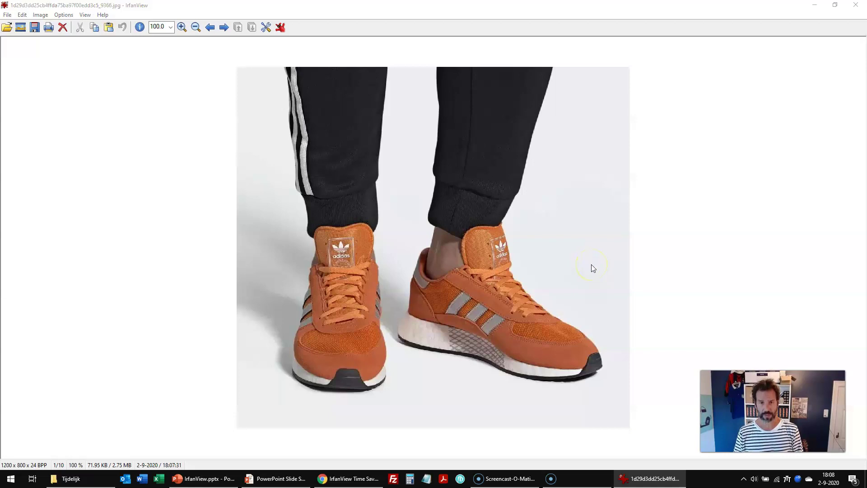
key("b")
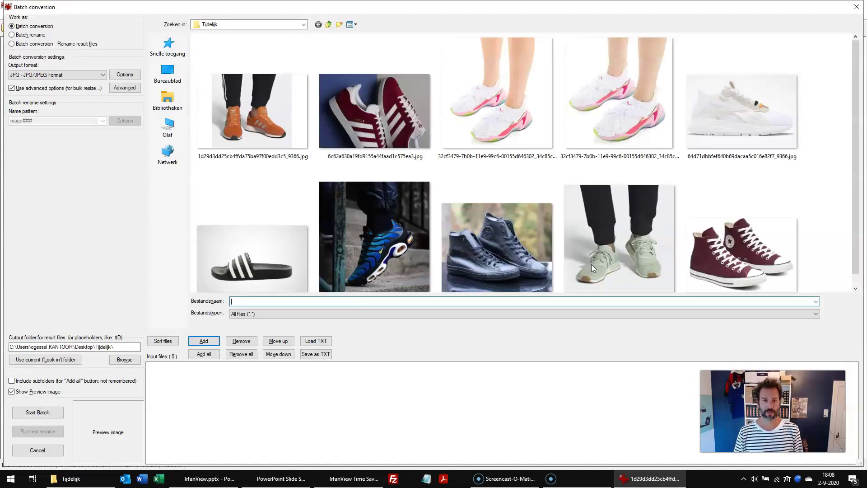
left_click(817, 239)
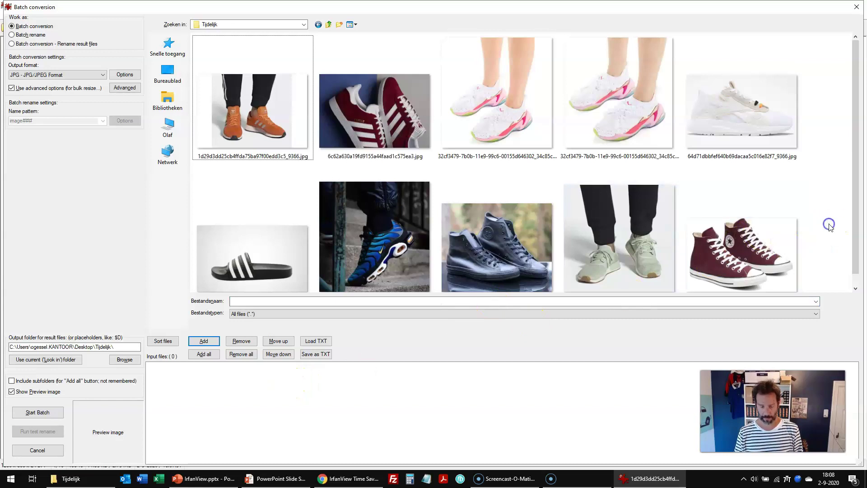
key("ctrl+a")
left_click_drag(289, 118, 275, 410)
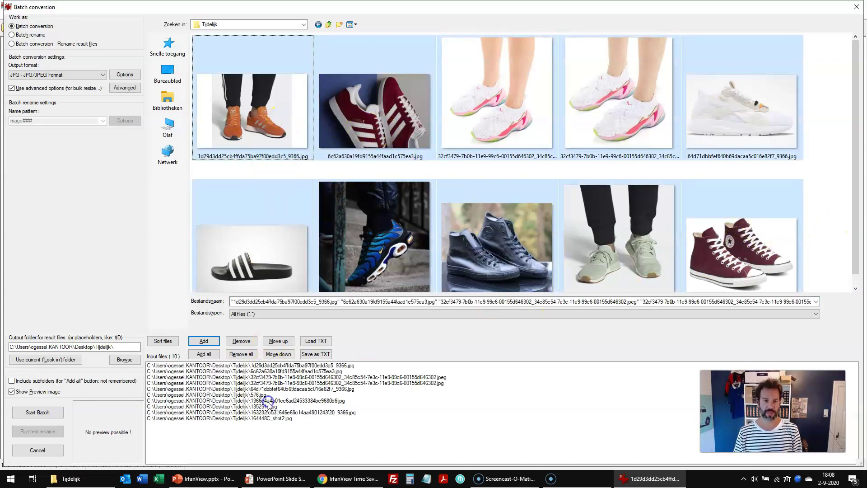
left_click(552, 394)
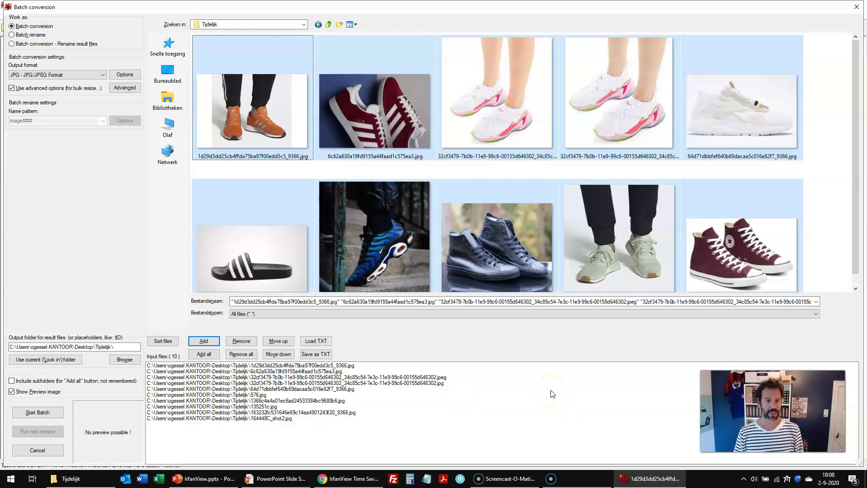
Run the batch conversion on all input files, return to the batch dialog and check the first two converted images.
left_click(43, 412)
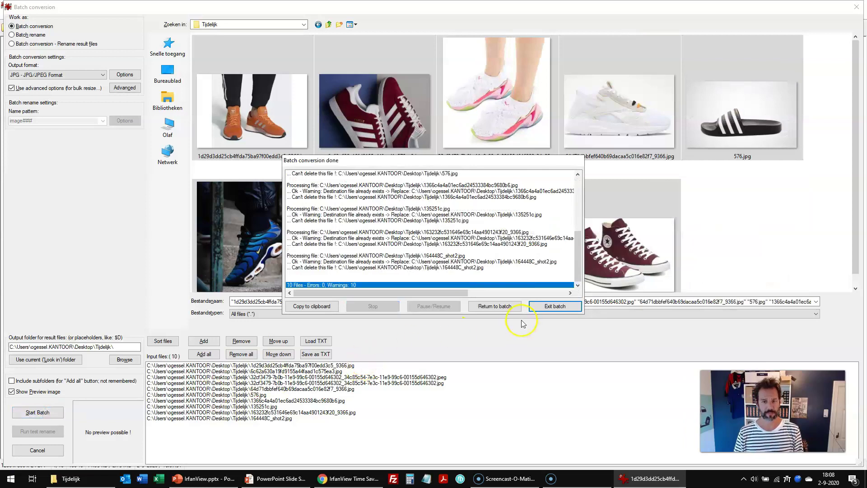
left_click(493, 307)
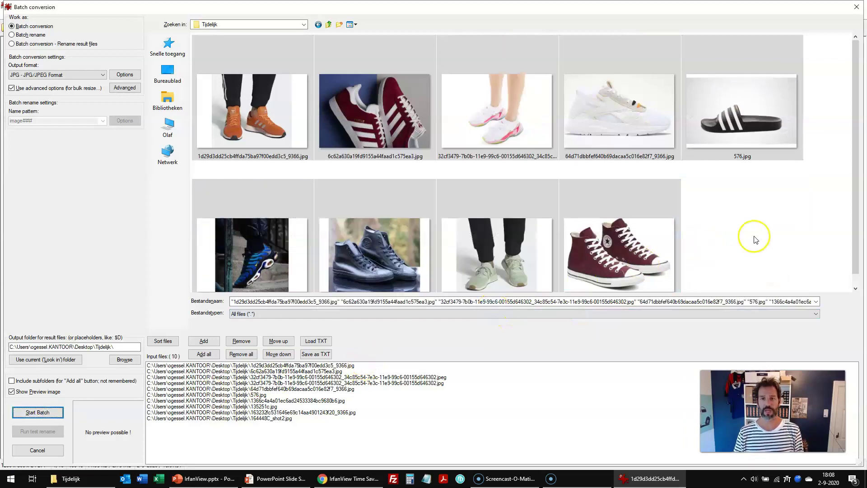
left_click(262, 123)
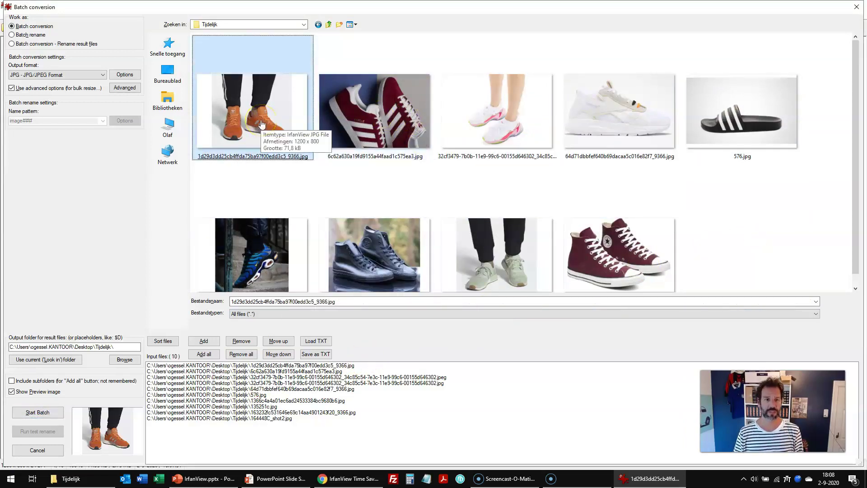
left_click(368, 122)
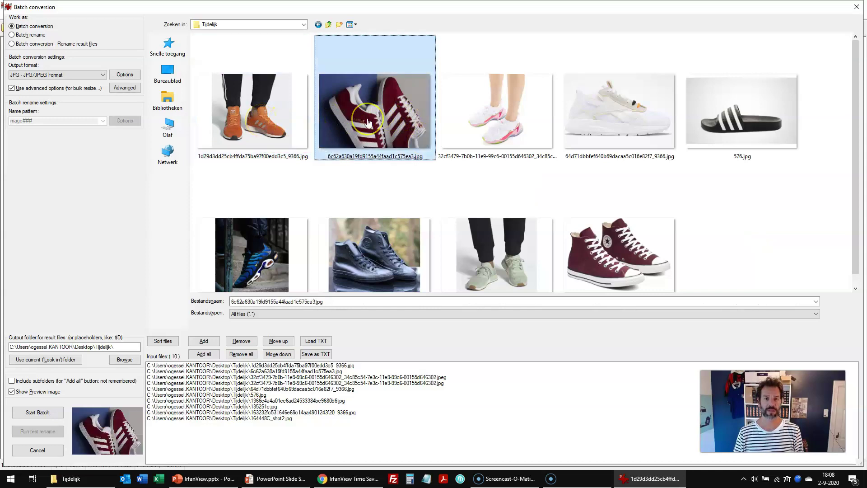
Show the batch dialog's file list as details and add the Afmetingen column to it.
left_click(356, 27)
left_click(375, 85)
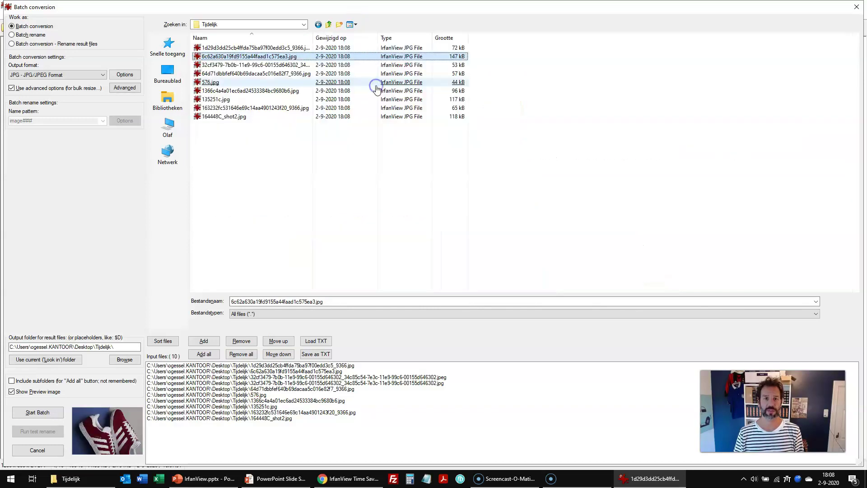
right_click(397, 40)
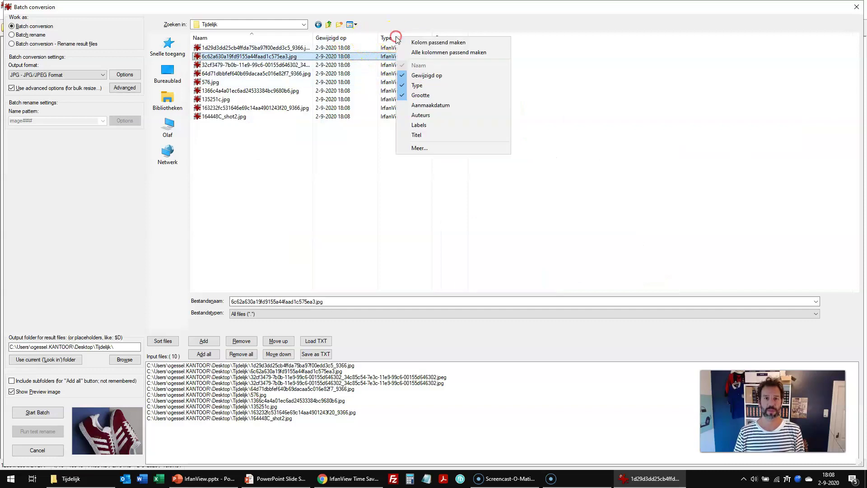
left_click(429, 145)
type("afm")
key("space")
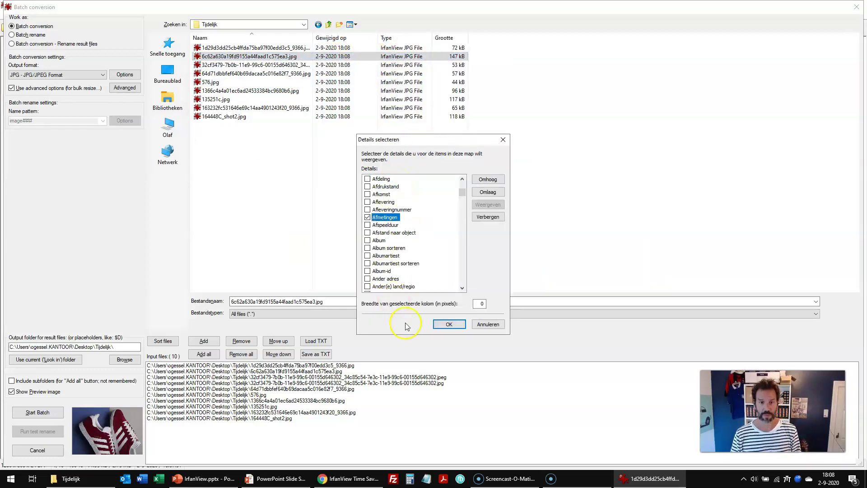
left_click(439, 324)
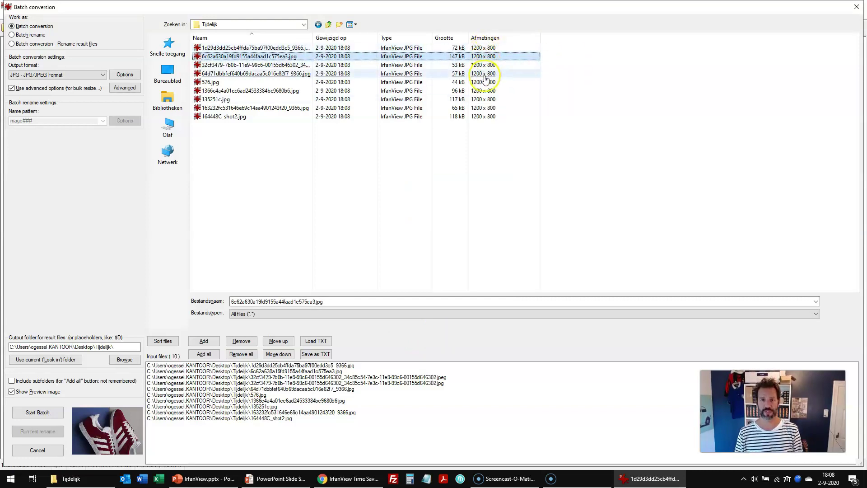
Switch the file list back to large thumbnails, look over the converted images and close the batch conversion dialog.
left_click(355, 26)
left_click(361, 33)
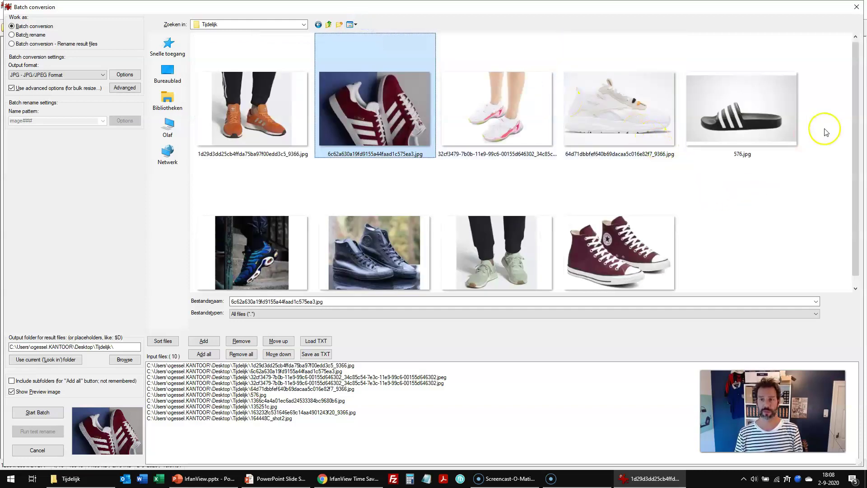
left_click_drag(854, 119, 857, 152)
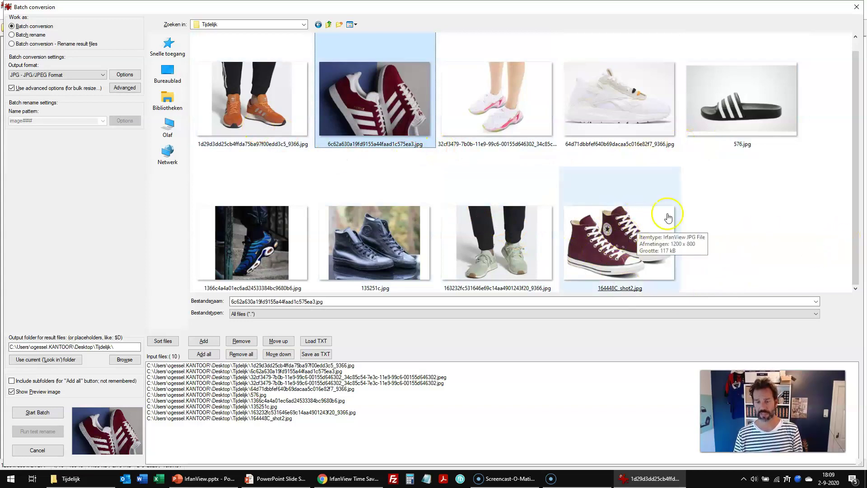
left_click(855, 7)
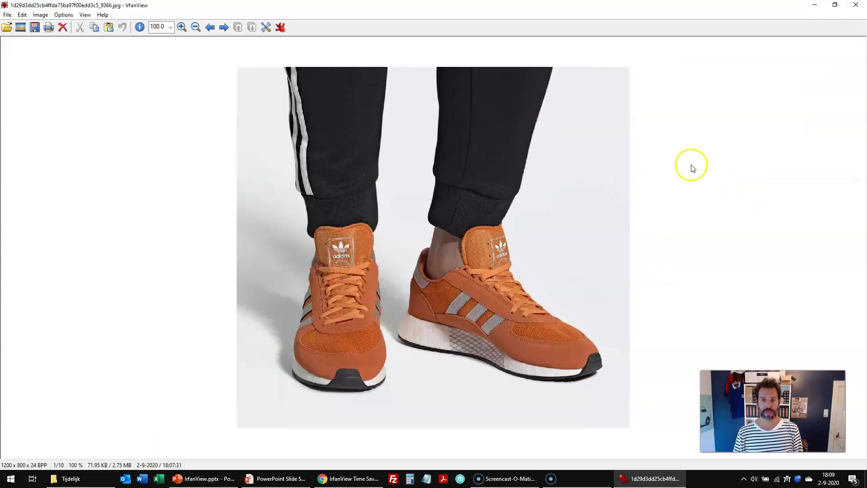
Browse through the converted images of the Tijdelijk folder one by one, restarting from the first after the last.
key("Right")
key("Right")
key("Right")
key("Right")
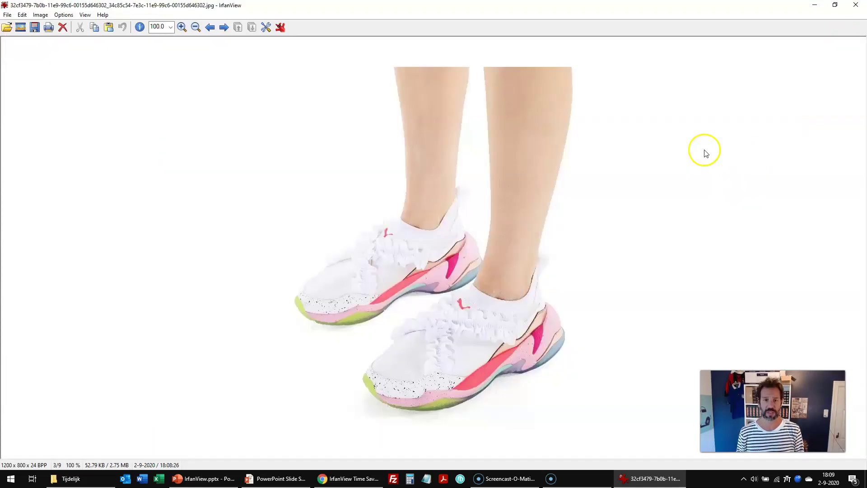
key("Right")
key("Right")
key("Right")
key("Right")
key("Right")
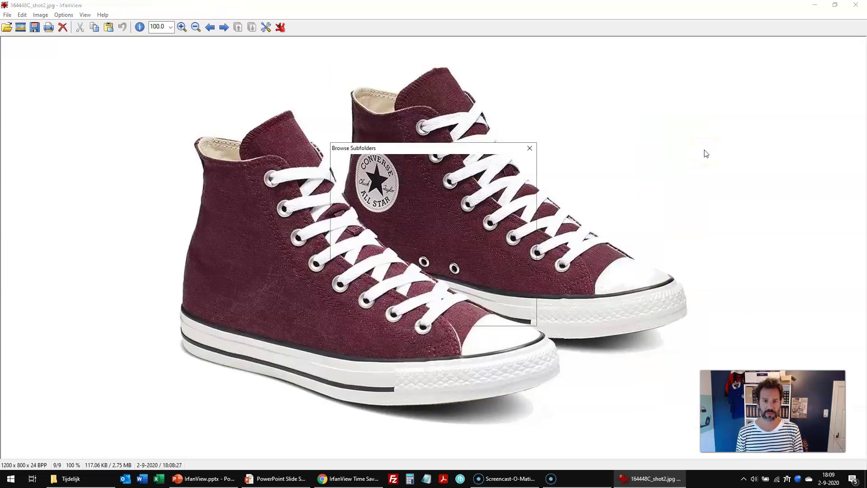
key("Return")
key("Right")
key("Right")
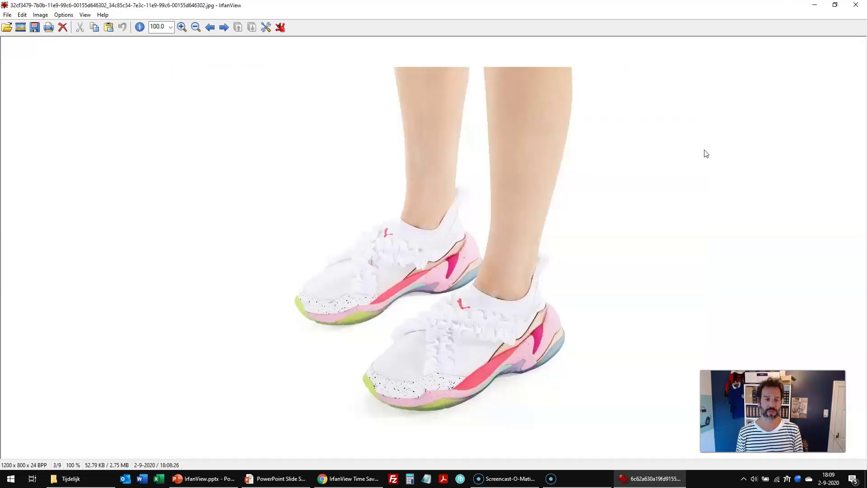
Browse further through the converted images up to 576.jpg and close the image viewer.
key("Right")
key("Right")
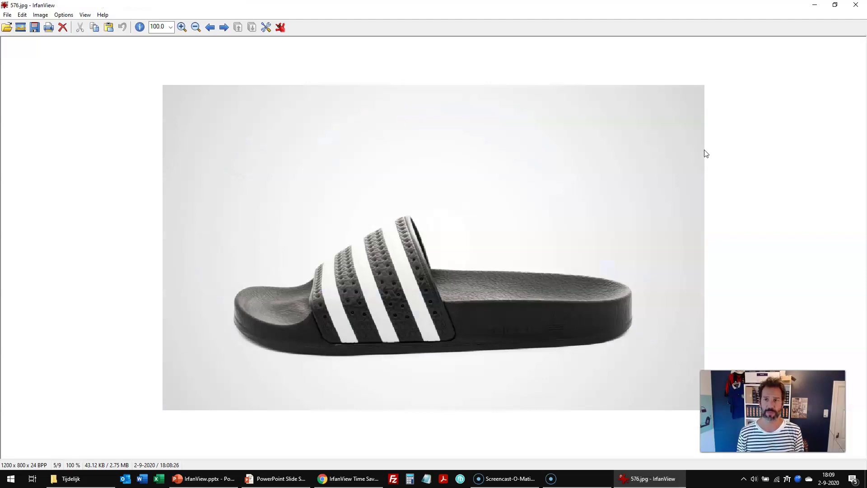
left_click(856, 4)
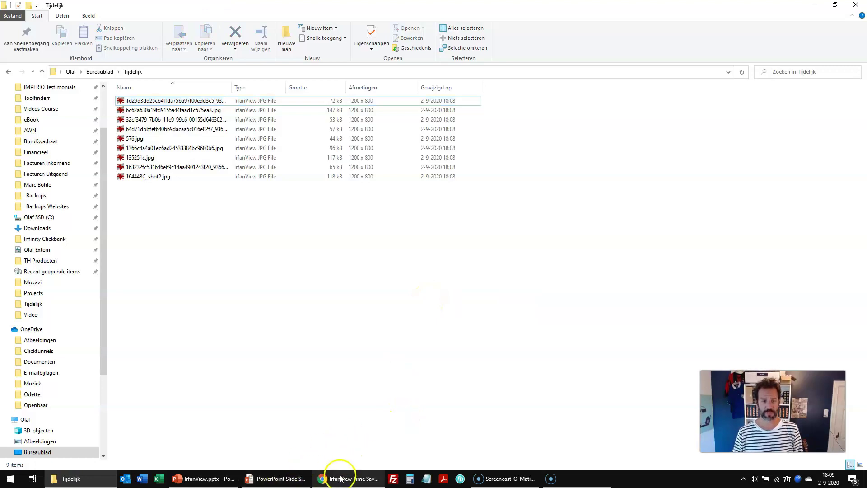
Open the first image of the Tijdelijk folder, look over the image editing commands and bring up the batch conversion dialog.
left_click(194, 104)
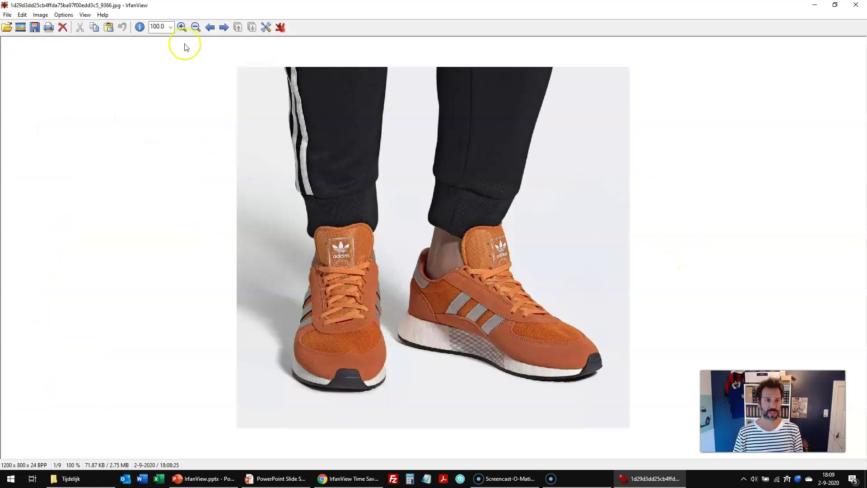
left_click(46, 17)
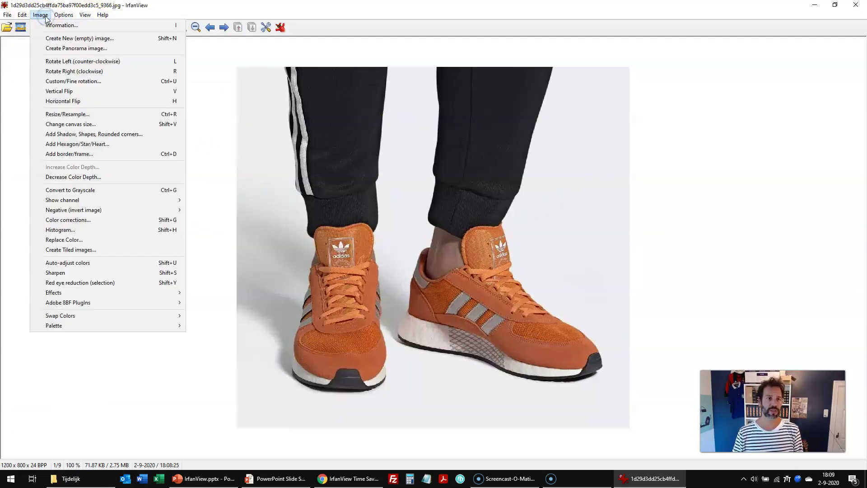
left_click(210, 255)
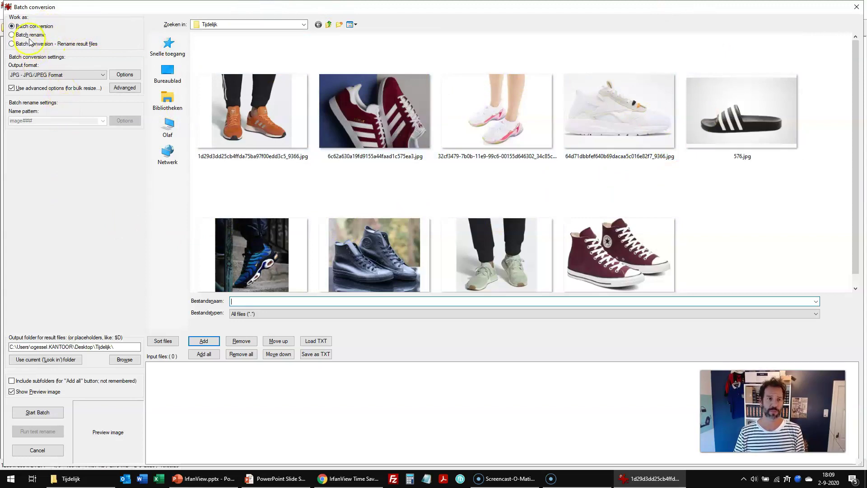
Review the save options for the JPG output format, including save quality and file size, and cancel them.
left_click(129, 76)
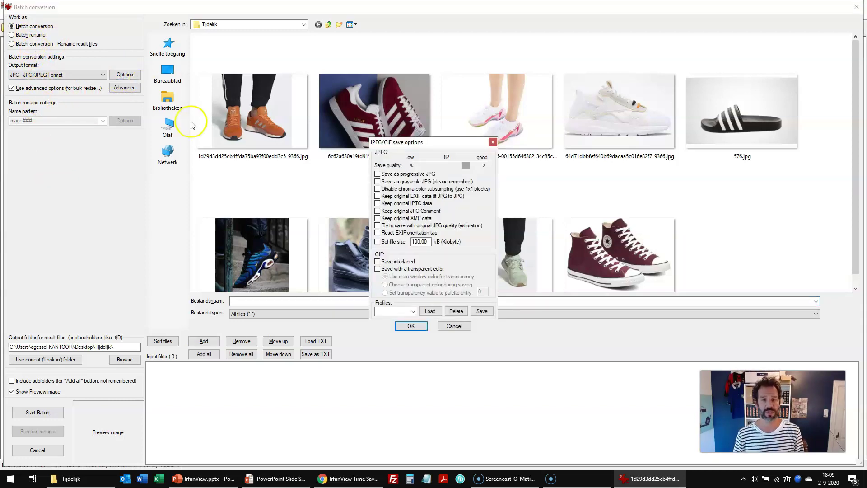
left_click(396, 247)
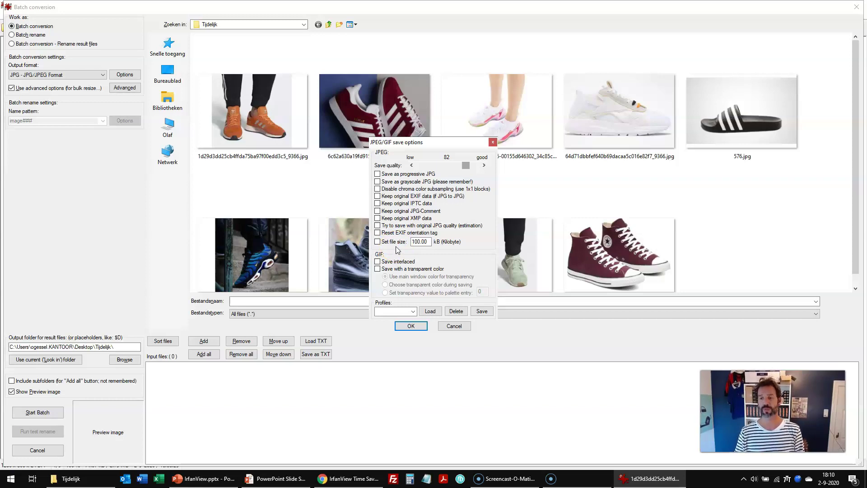
left_click(442, 327)
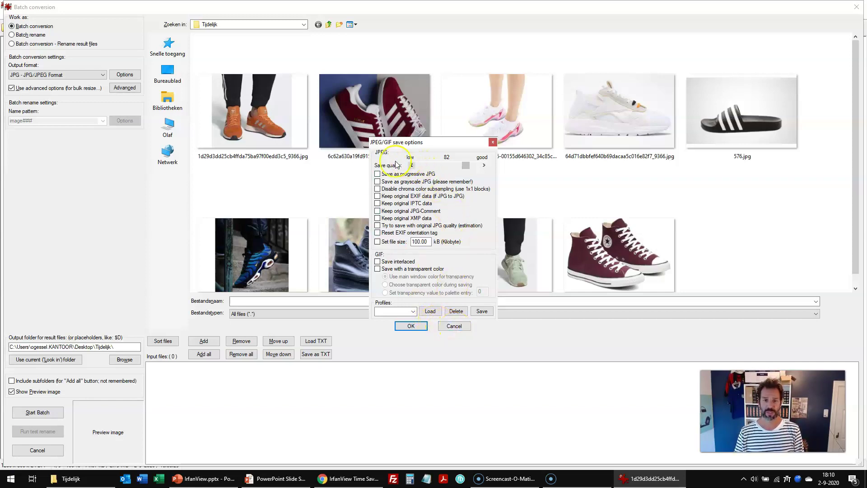
left_click(455, 325)
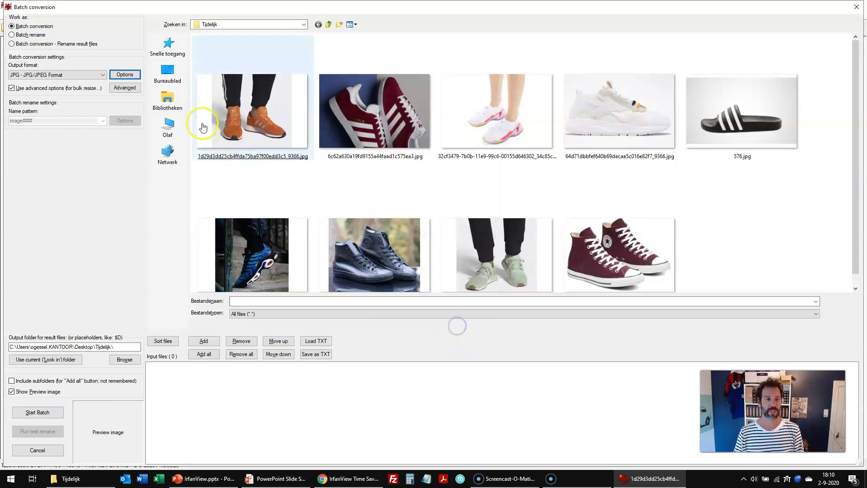
Open the advanced bulk resize options of the batch conversion.
left_click(126, 88)
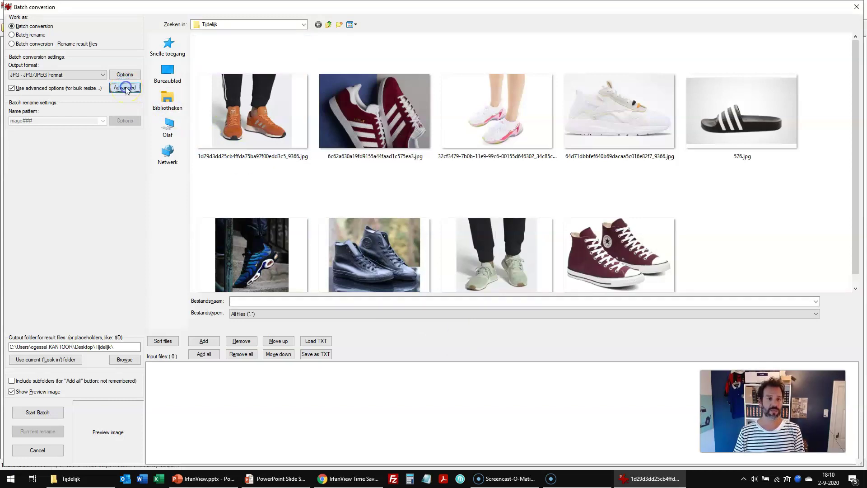